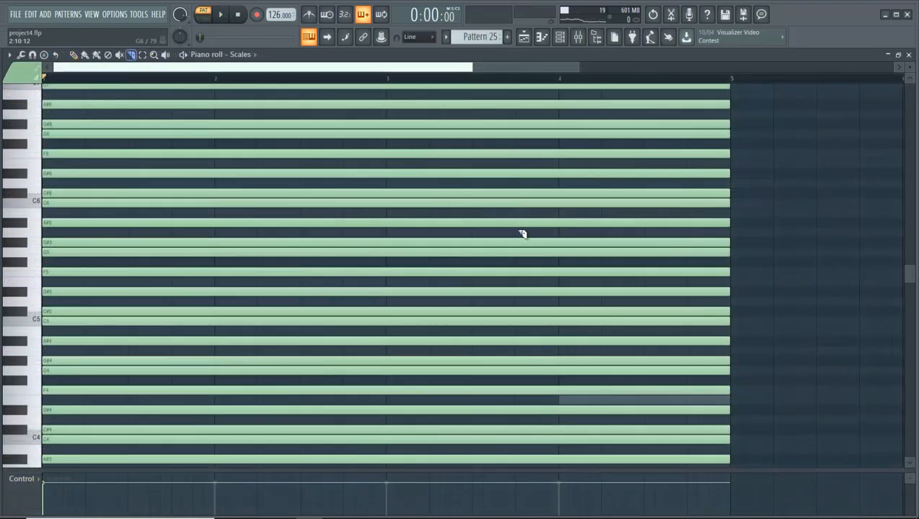
Slice all the stacked notes in the Scales piano roll at the start of bar 4, and return to the Draw tool.
scroll(569, 200, up, 5)
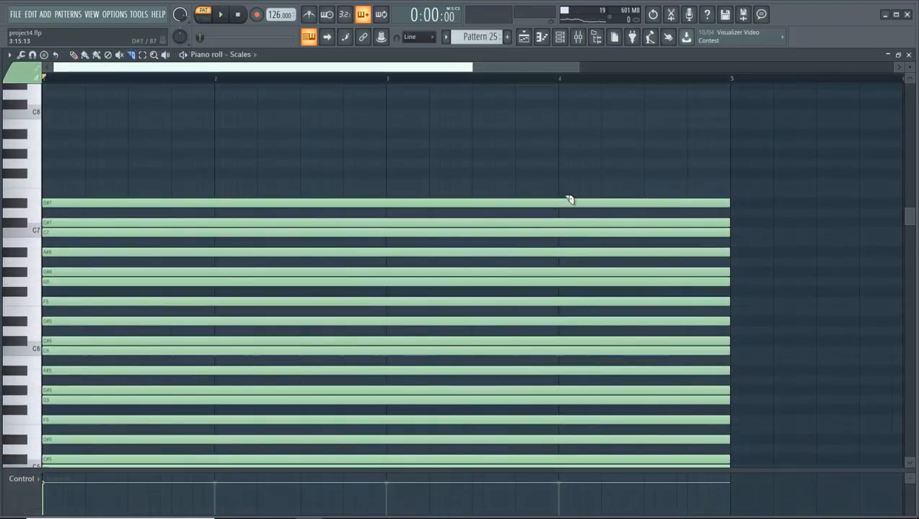
drag(565, 394, 559, 505)
click(75, 56)
click(677, 338)
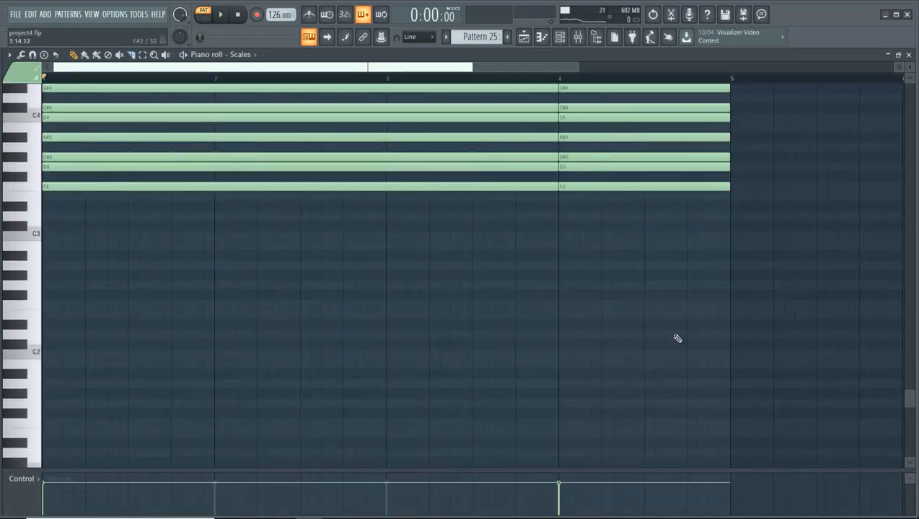
Raise the sliced D# notes in bar 4 by one semitone to E in octaves 4, 5 and 6.
scroll(588, 269, up, 5)
drag(573, 233, 575, 223)
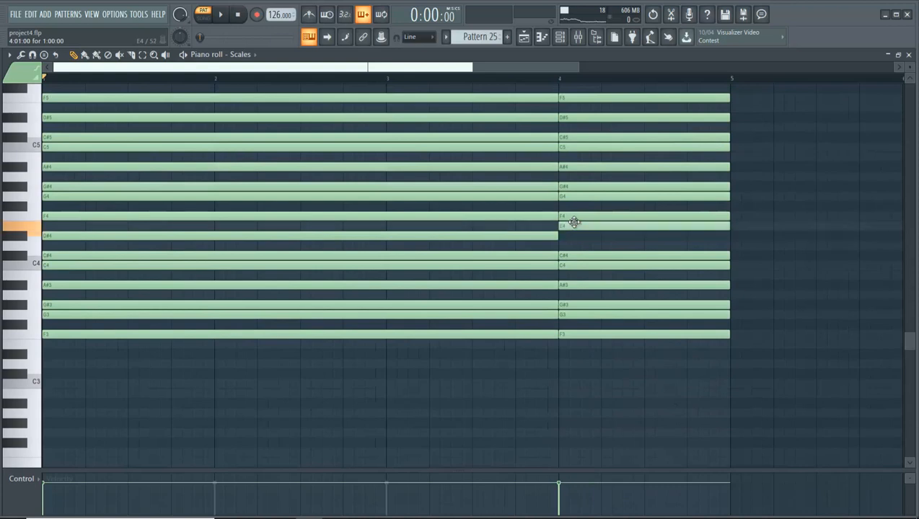
scroll(583, 242, up, 6)
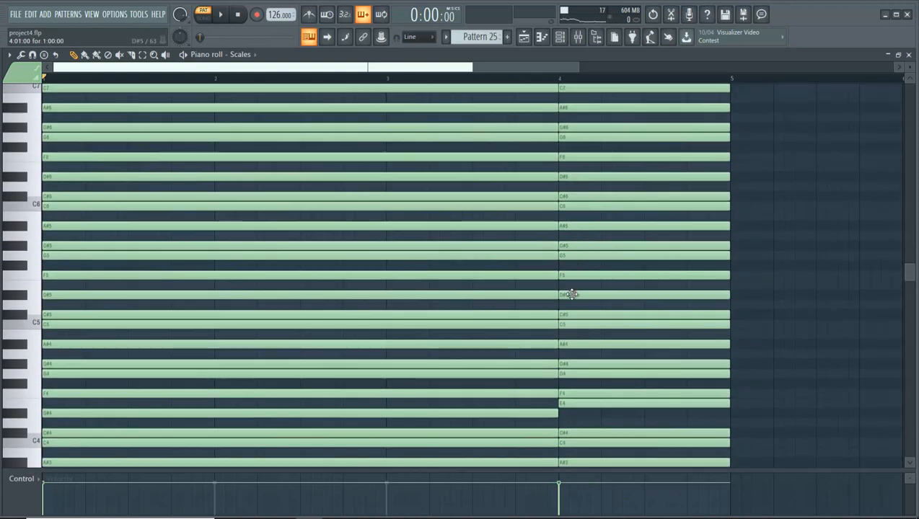
drag(571, 294, 569, 279)
drag(567, 178, 568, 162)
scroll(569, 173, up, 4)
scroll(569, 166, down, 6)
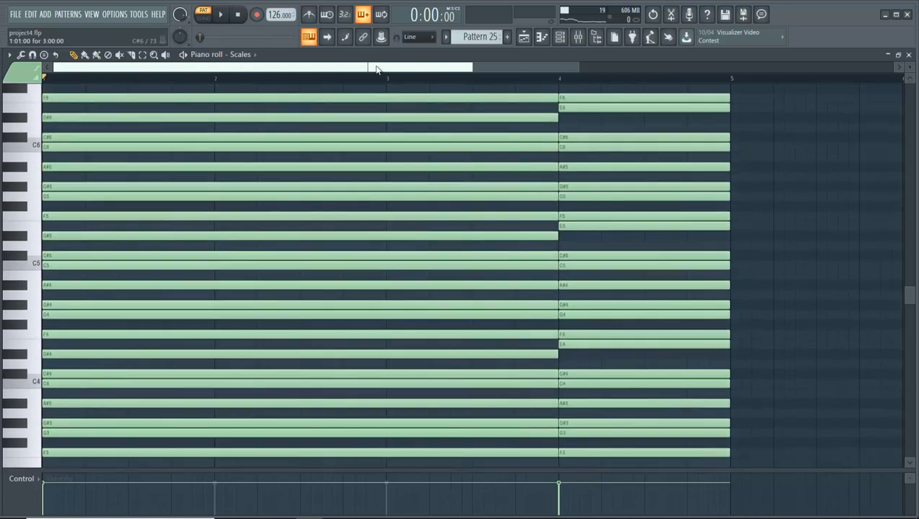
Show the FL Keys chords and melody in the piano roll, play the pattern, and add a short E5 slide note just before bar 8.
click(235, 60)
click(377, 106)
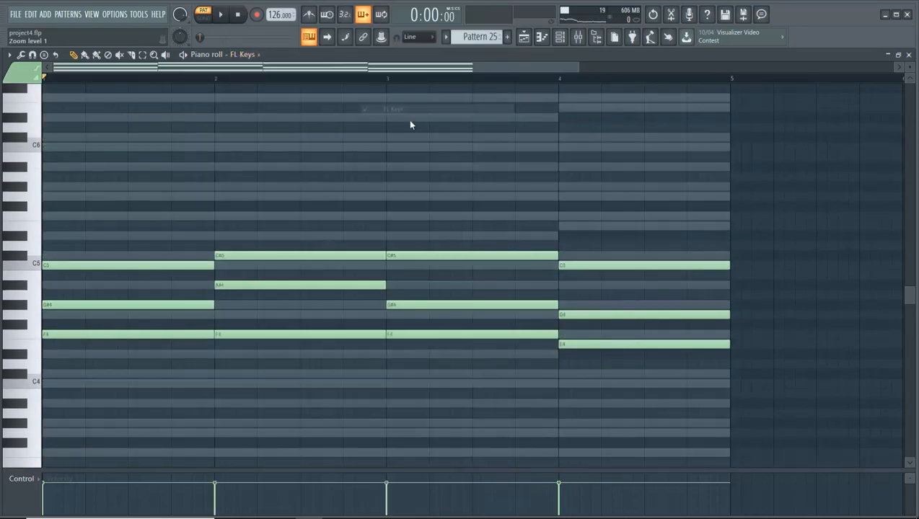
key(space)
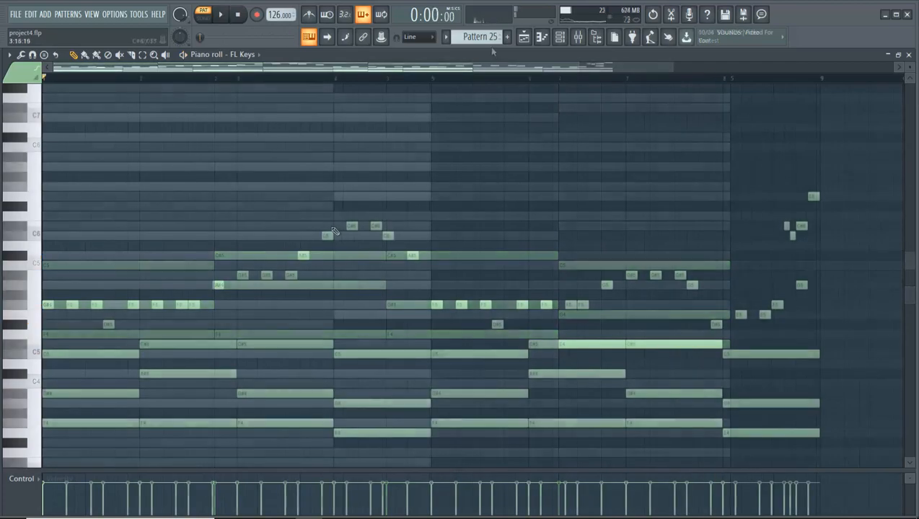
click(719, 314)
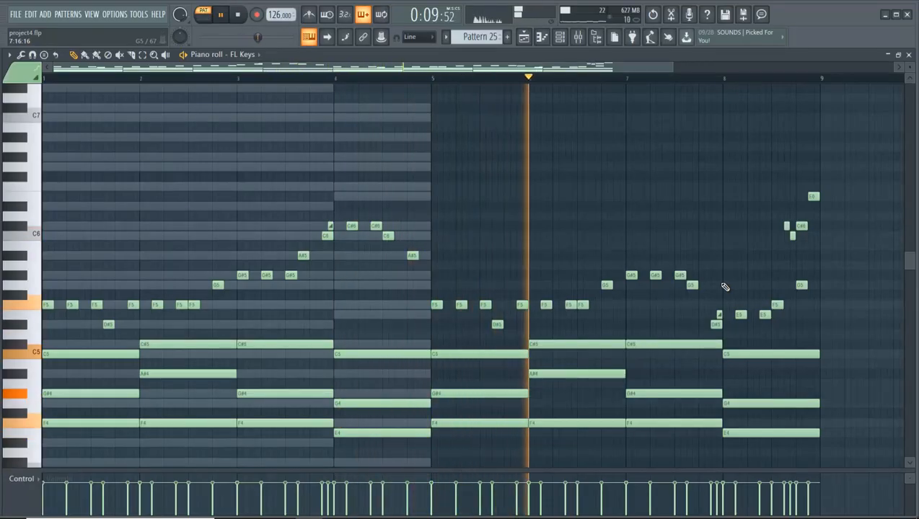
scroll(693, 273, down, 3)
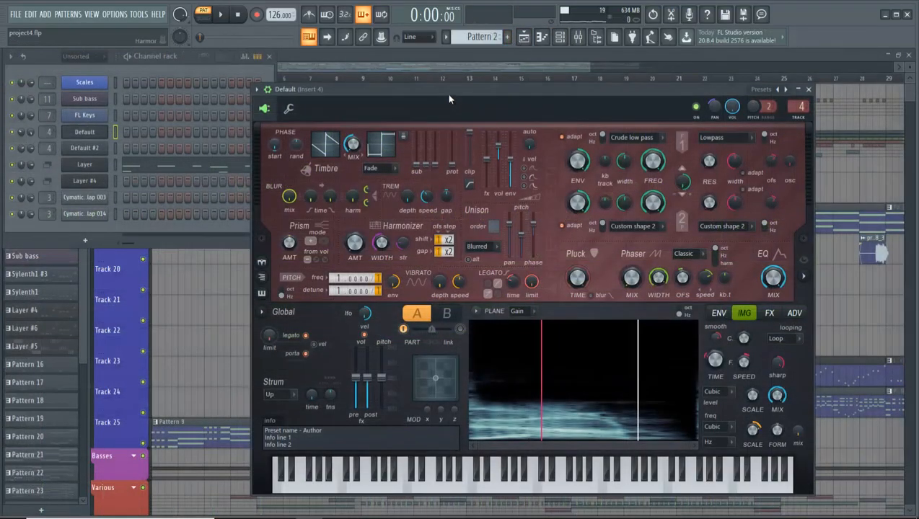
Audition C5 on the Default channel's Harmor patch and show its FX settings.
key(z)
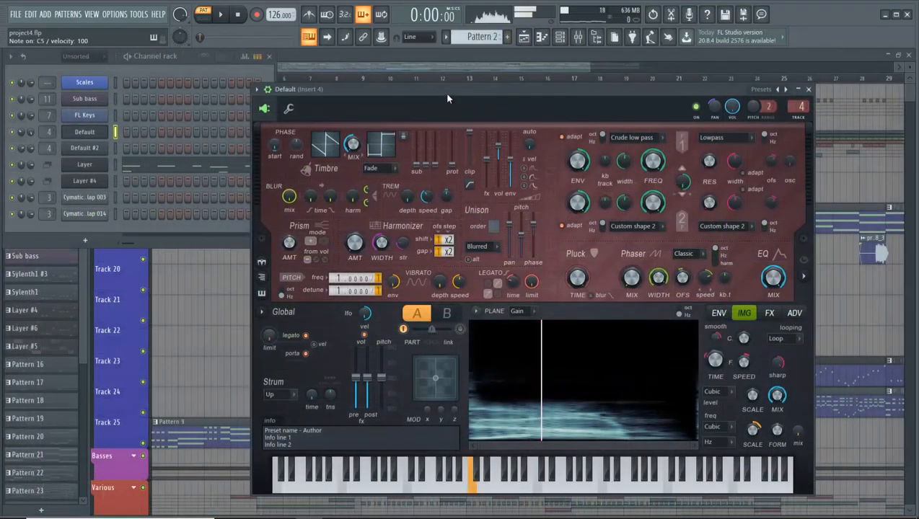
key(z)
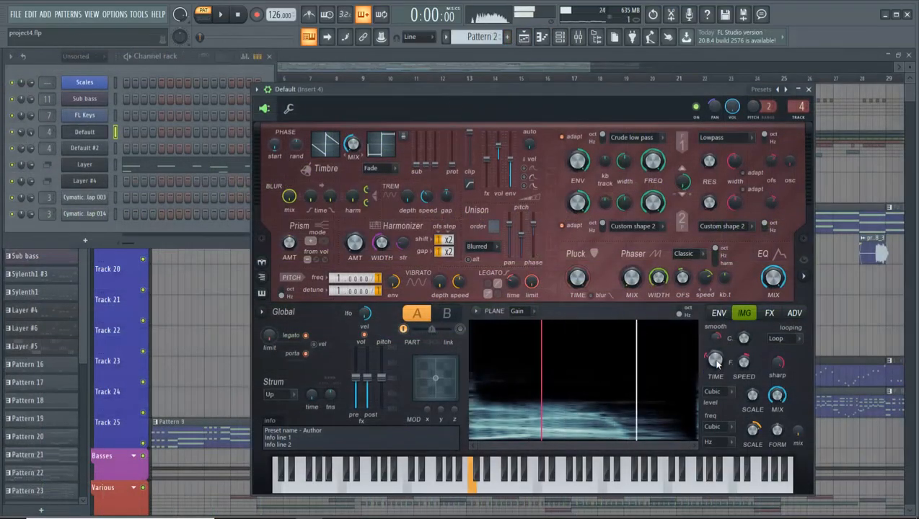
click(770, 316)
key(z)
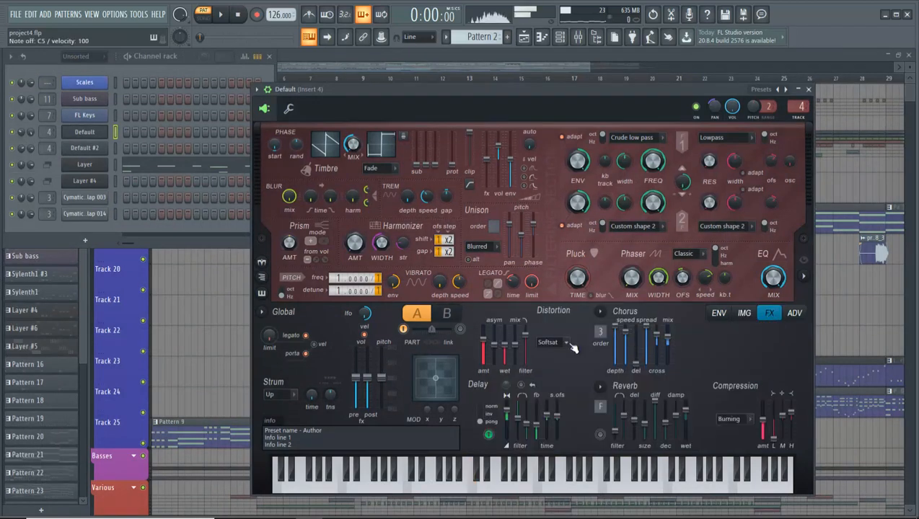
Select the Default #2 channel and show its plugin interface.
click(114, 148)
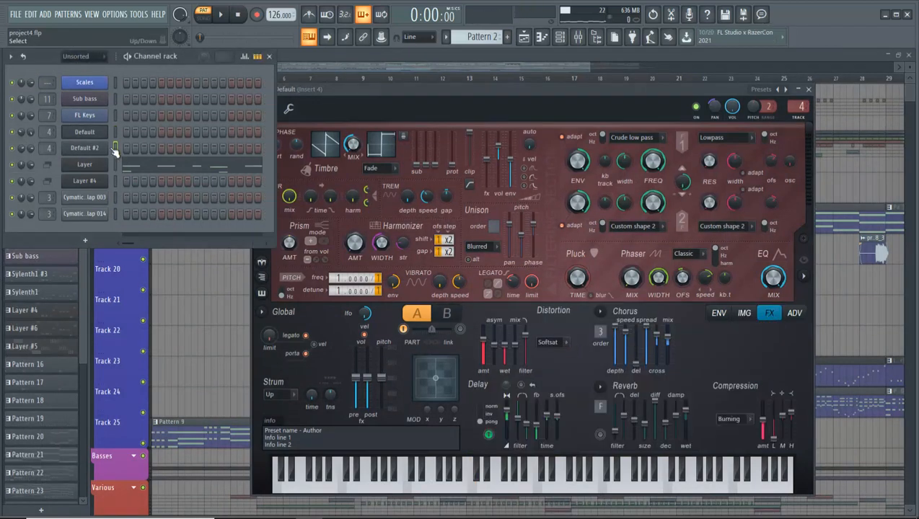
click(105, 150)
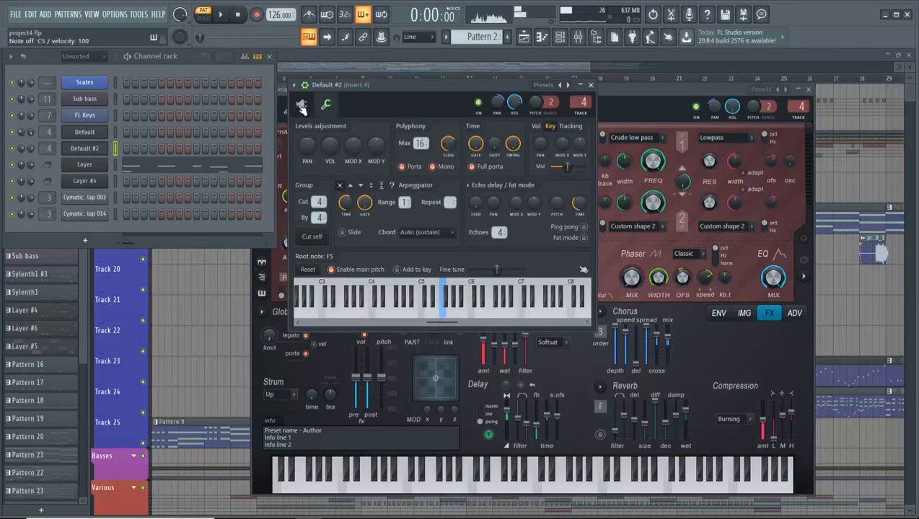
click(302, 106)
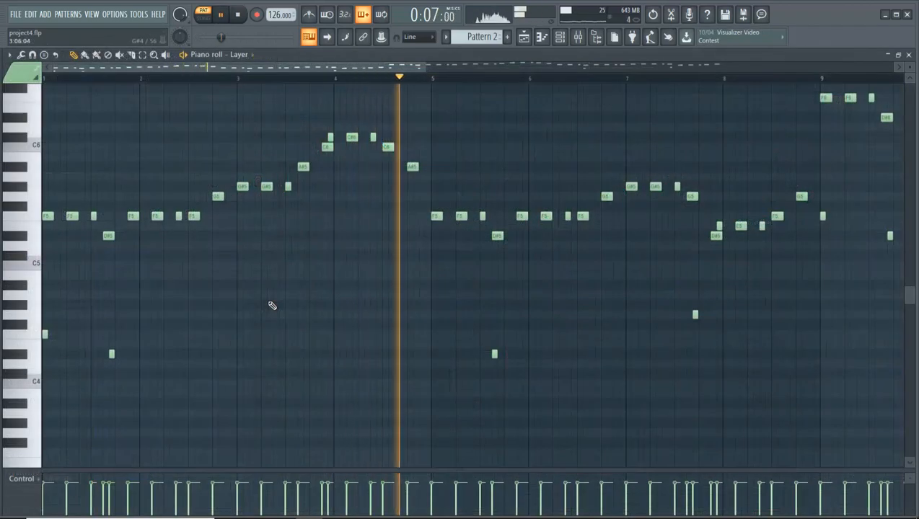
Play back the Layer channel's melody in Pattern 2 and view the whole phrase in the piano roll.
key(space)
scroll(32, 351, up, 3)
scroll(32, 352, up, 2)
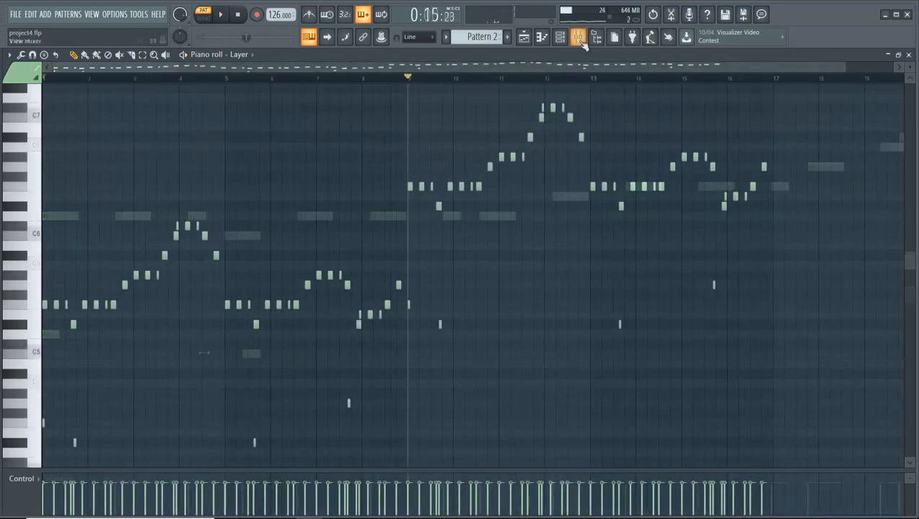
Inspect the Insert 4 mixer effects during playback: Fruity parametric EQ 2, CamelCrusher, 20Hz + 18kHz cut and Fruity Limiter.
key(F9)
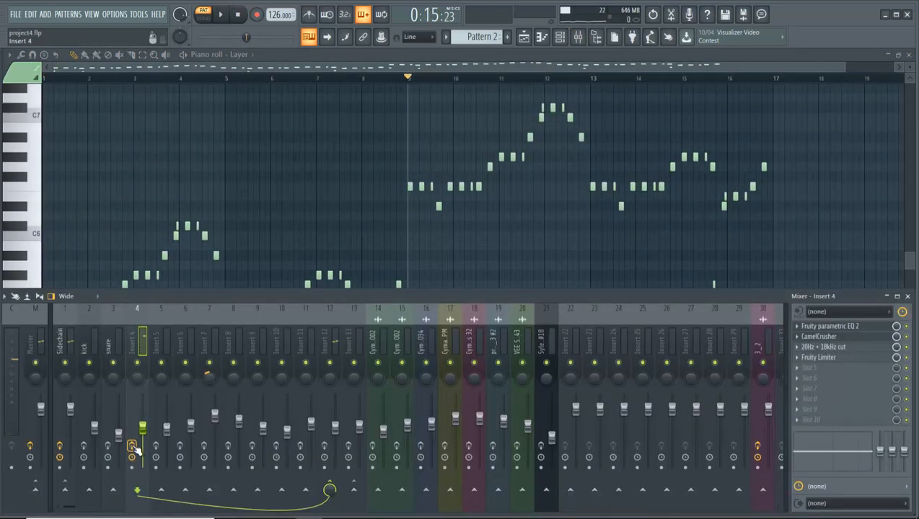
key(space)
click(822, 327)
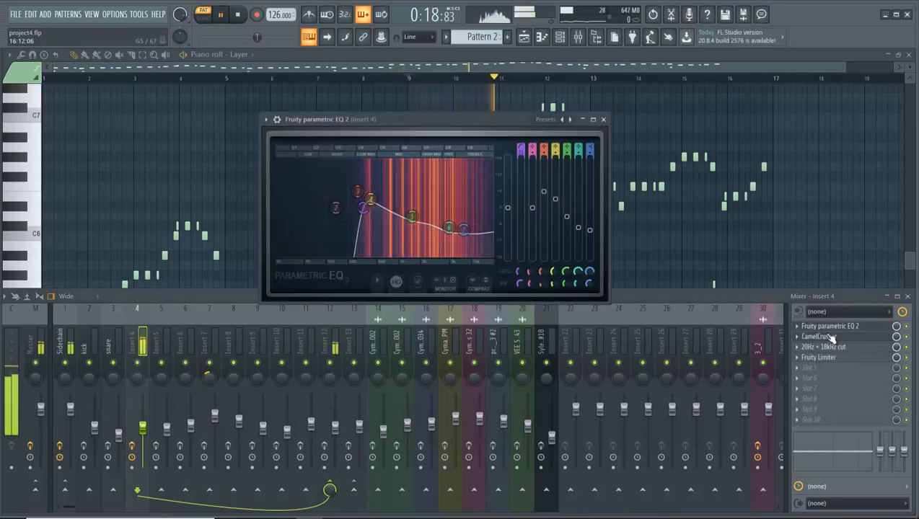
click(830, 337)
click(837, 348)
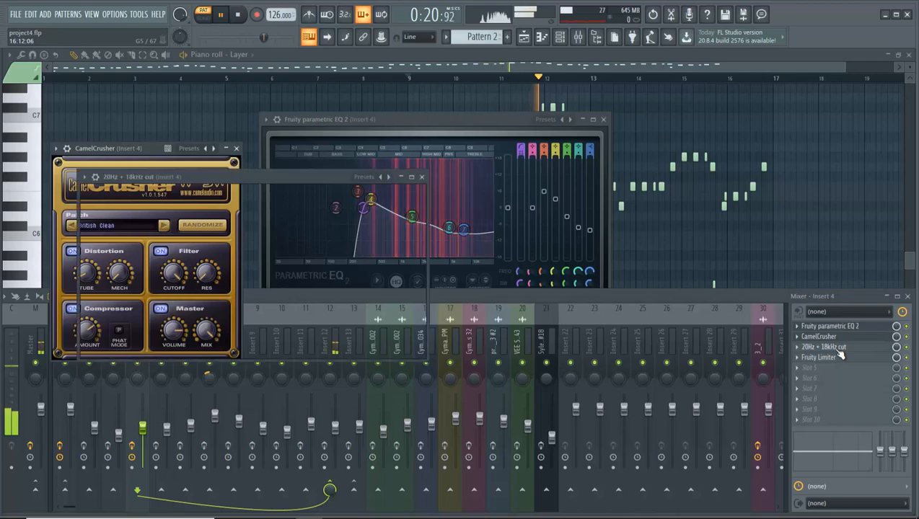
click(837, 358)
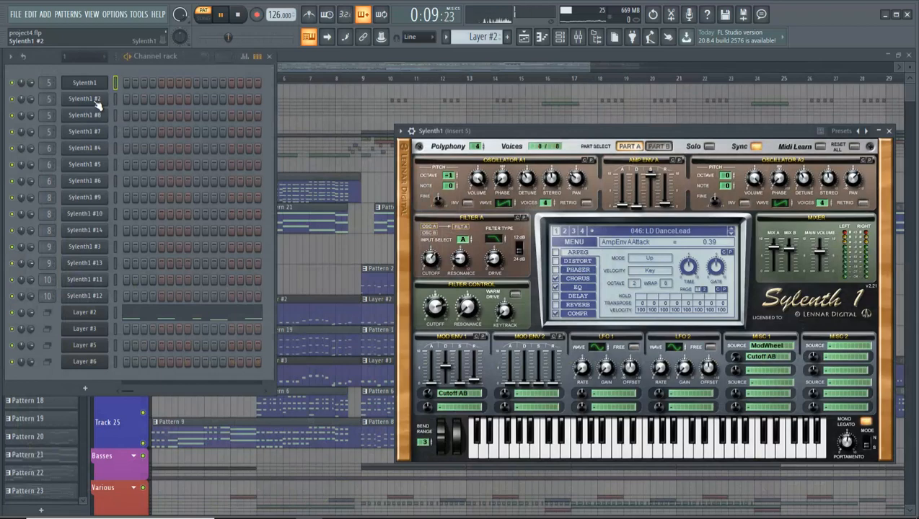
Review the Sylenth1 #2 and Sylenth1 #8 patches, including Part A of Sylenth1 #8.
click(98, 105)
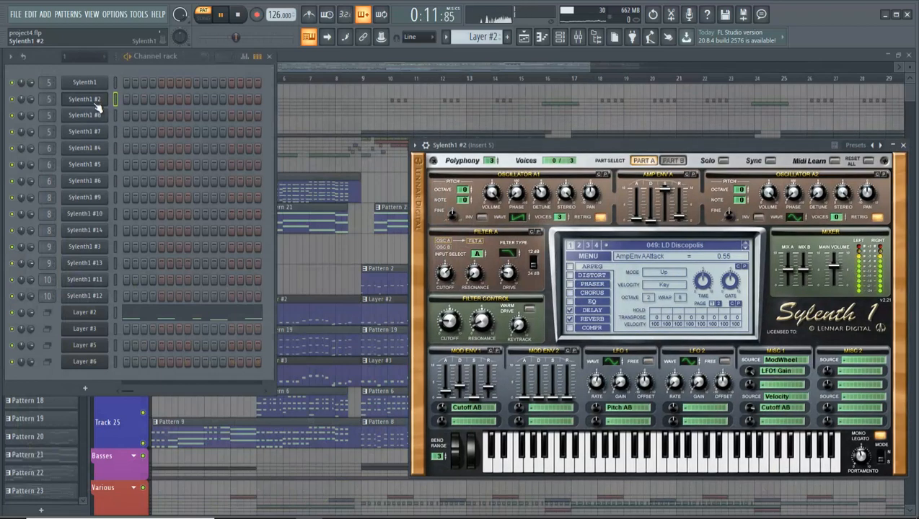
click(98, 120)
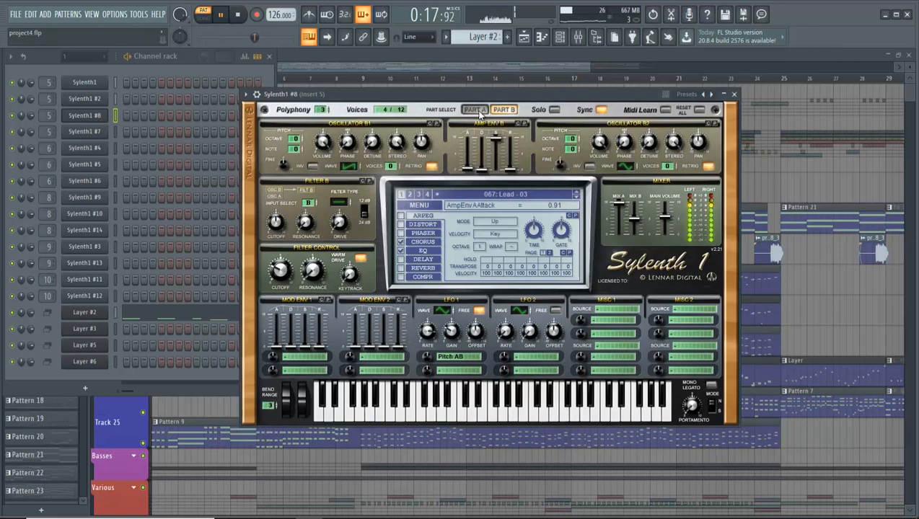
click(476, 110)
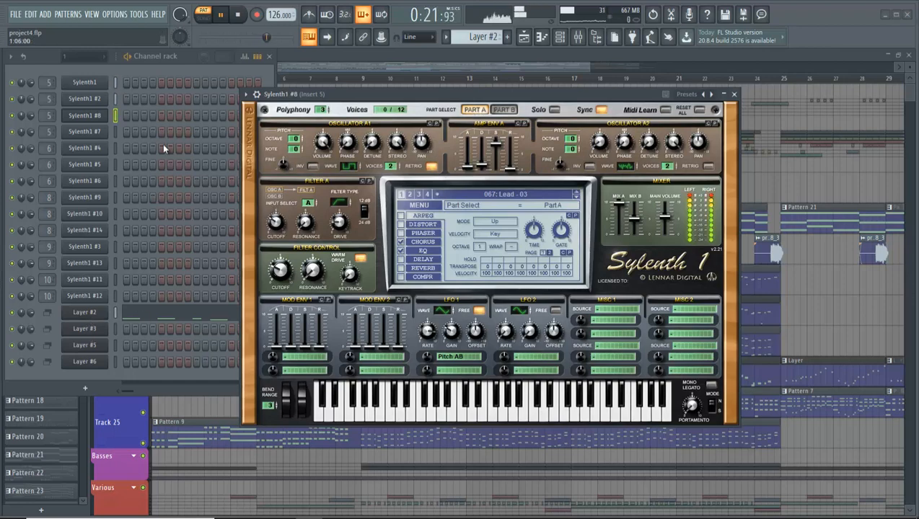
Open Fruity parametric EQ 2, CamelCrusher and Multiply on mixer Insert 5, arranging their windows so the settings can be seen.
click(586, 41)
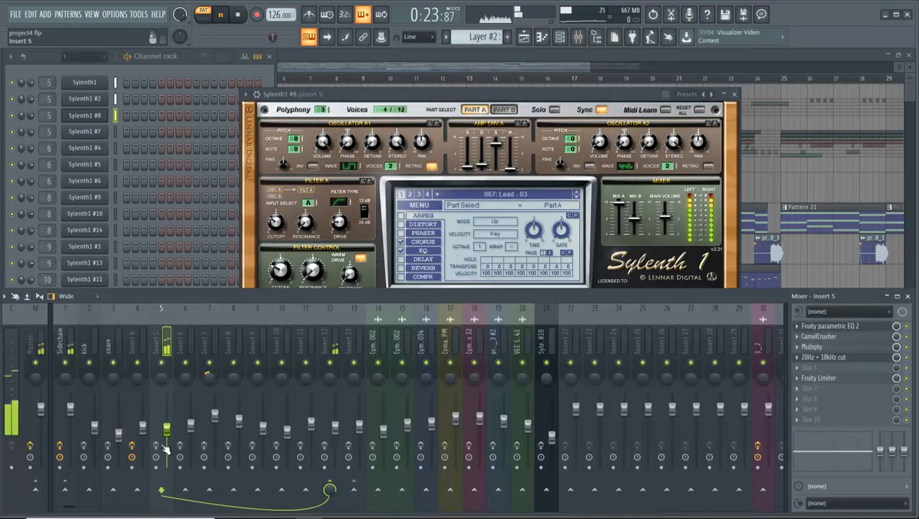
click(856, 328)
click(849, 337)
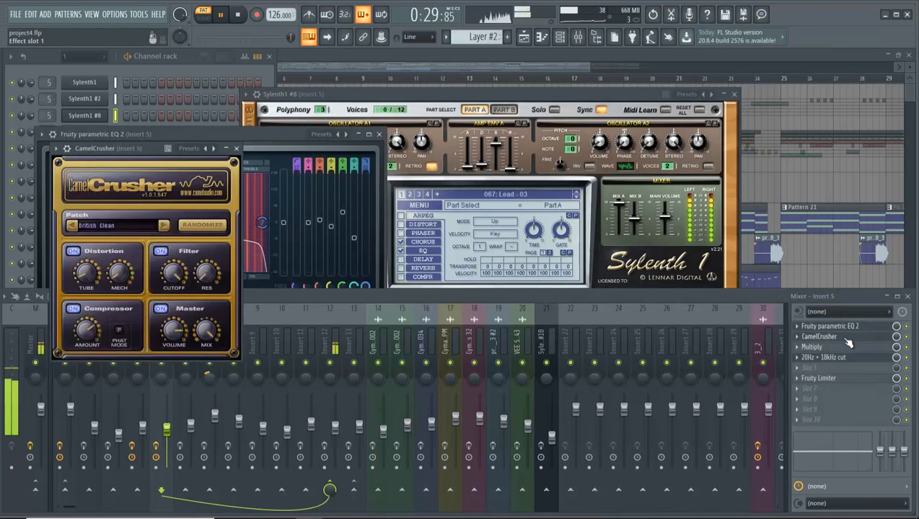
drag(143, 149, 466, 129)
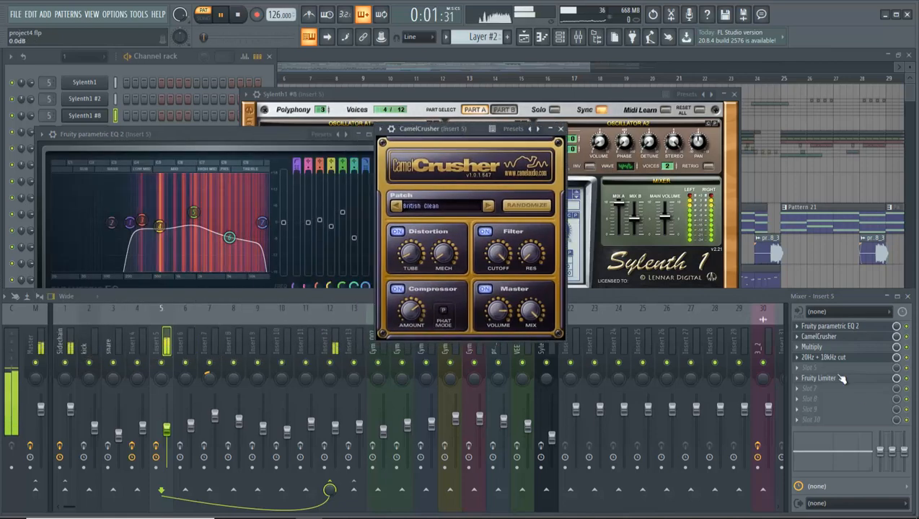
click(812, 347)
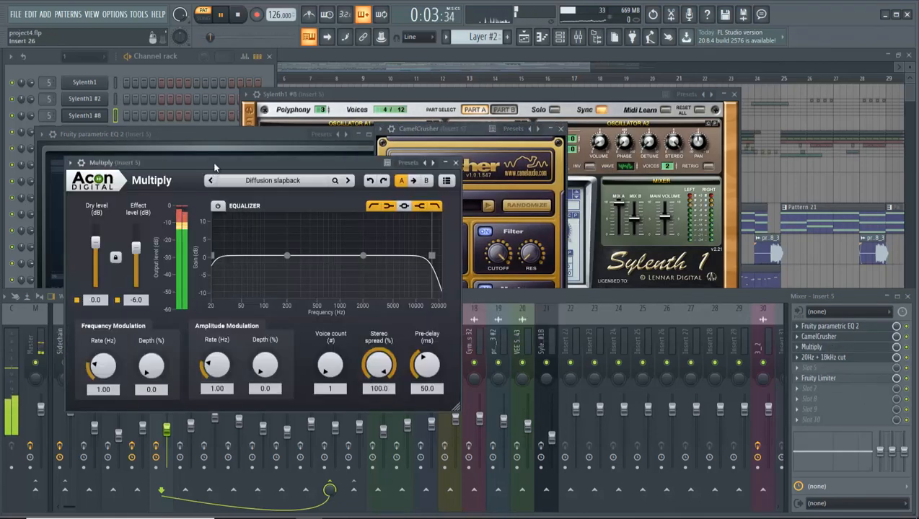
drag(214, 168, 217, 303)
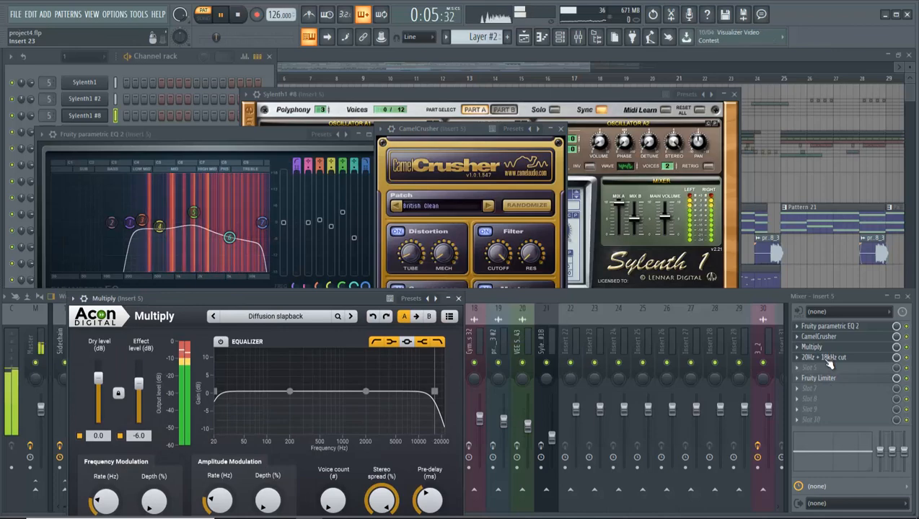
Check the 20Hz + 18kHz cut, Fruity Limiter and Multiply settings on Insert 5, moving the cut EQ clear and closing the limiter.
click(826, 359)
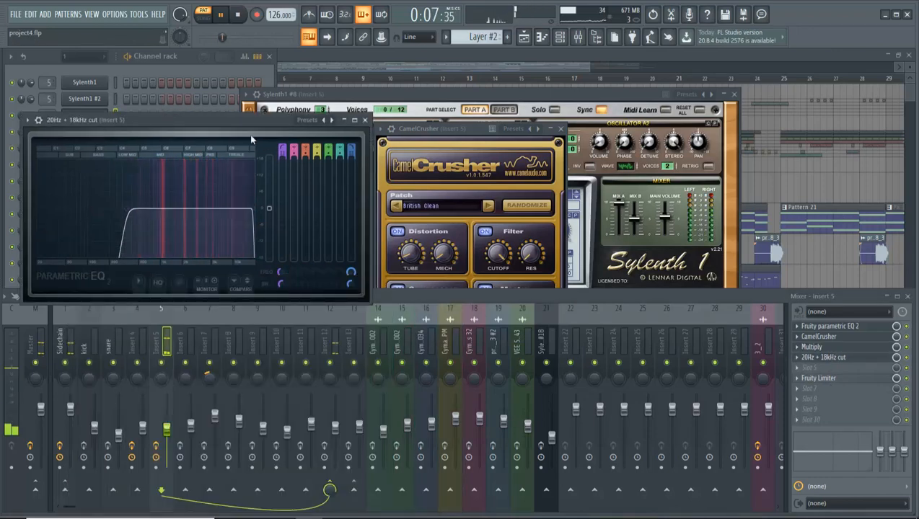
drag(251, 121, 815, 90)
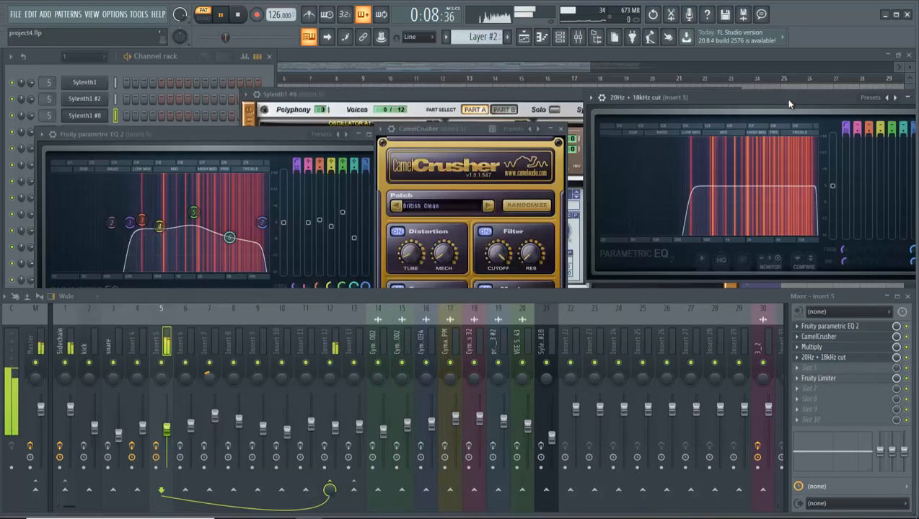
click(841, 381)
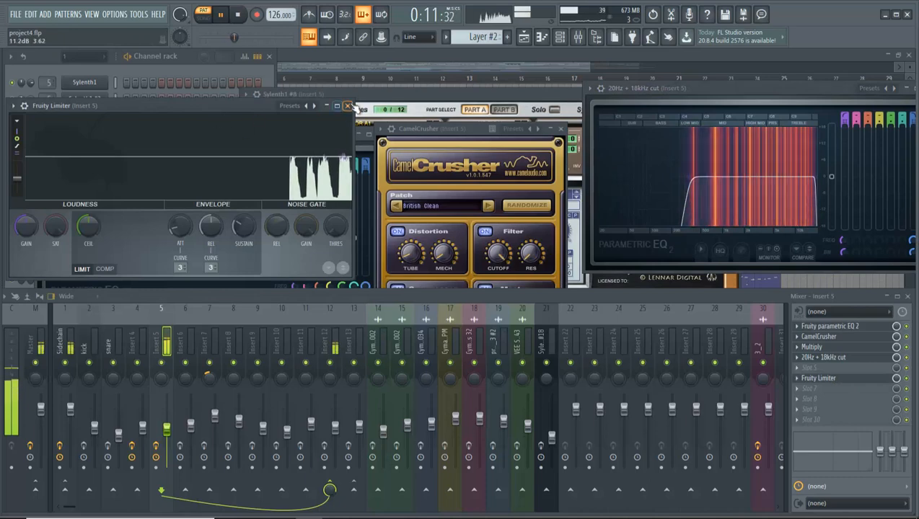
click(348, 106)
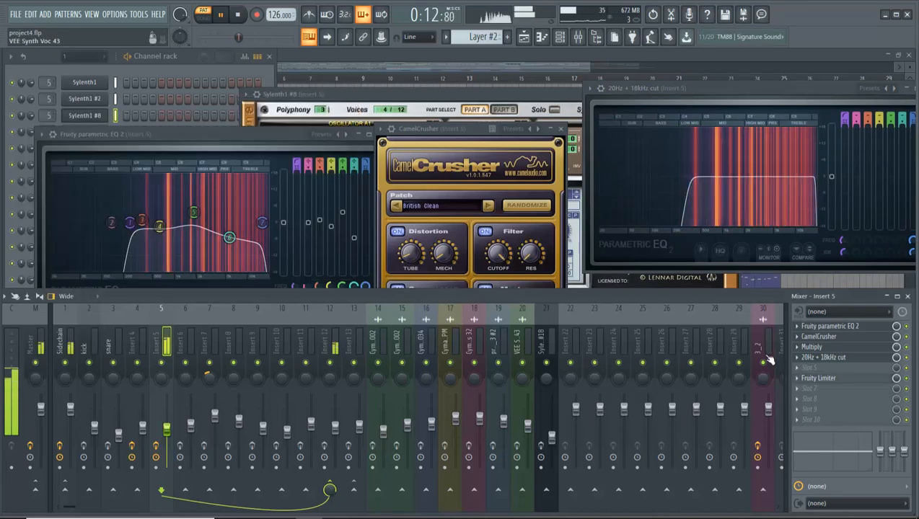
click(821, 347)
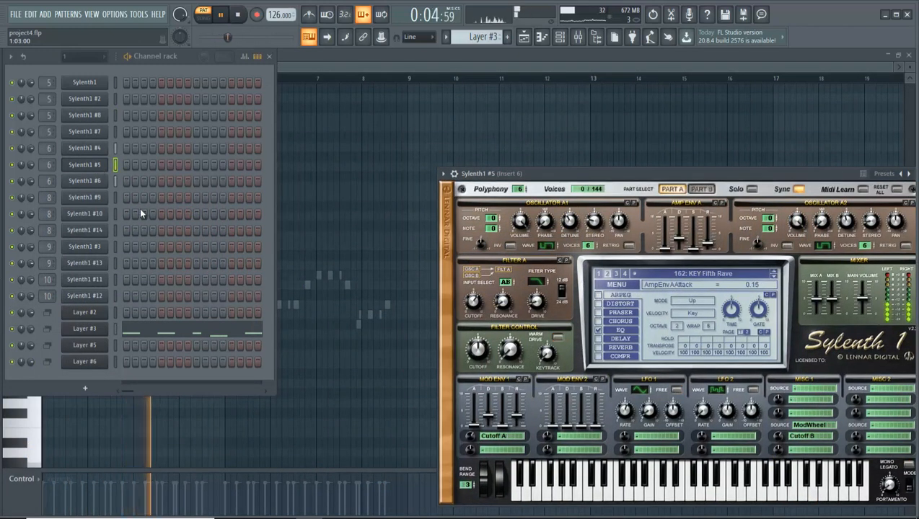
Open the Sylenth1 #6 channel and show its Part A settings.
click(87, 181)
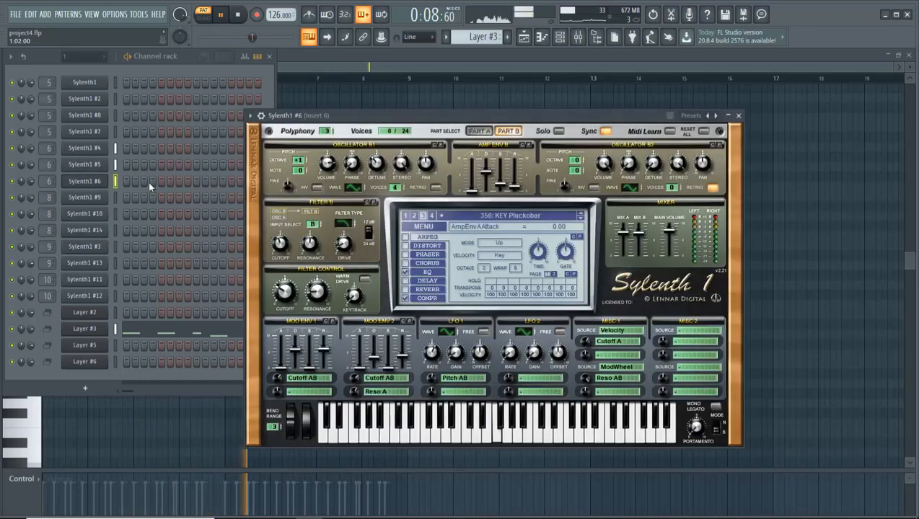
click(477, 130)
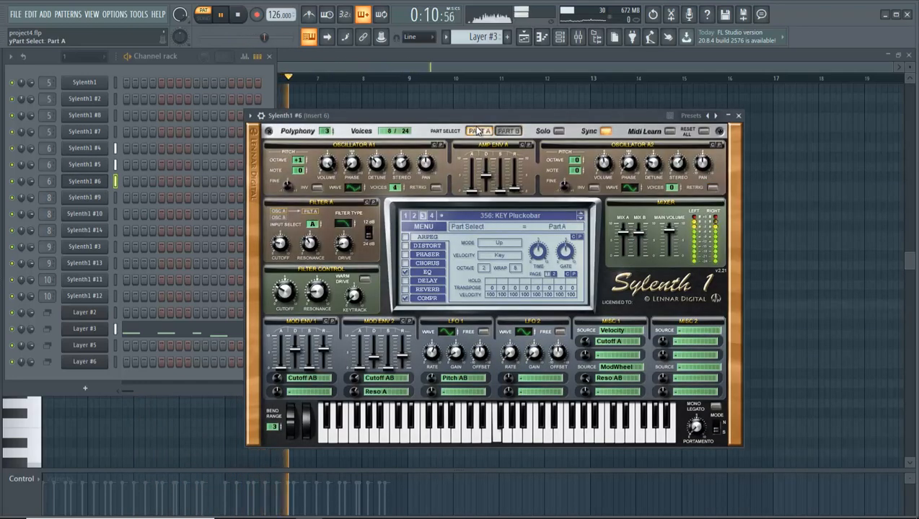
Show the mixer and open Fruity parametric EQ 2 on Insert 7.
click(578, 37)
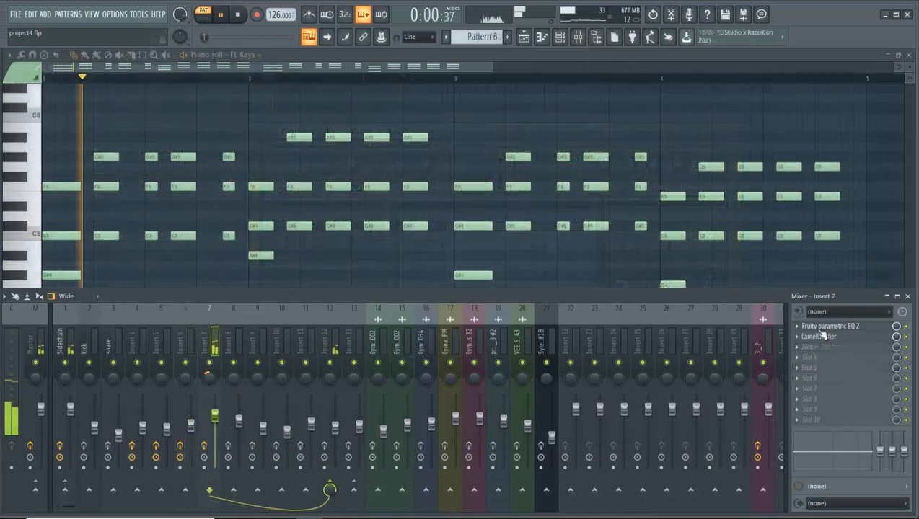
click(828, 326)
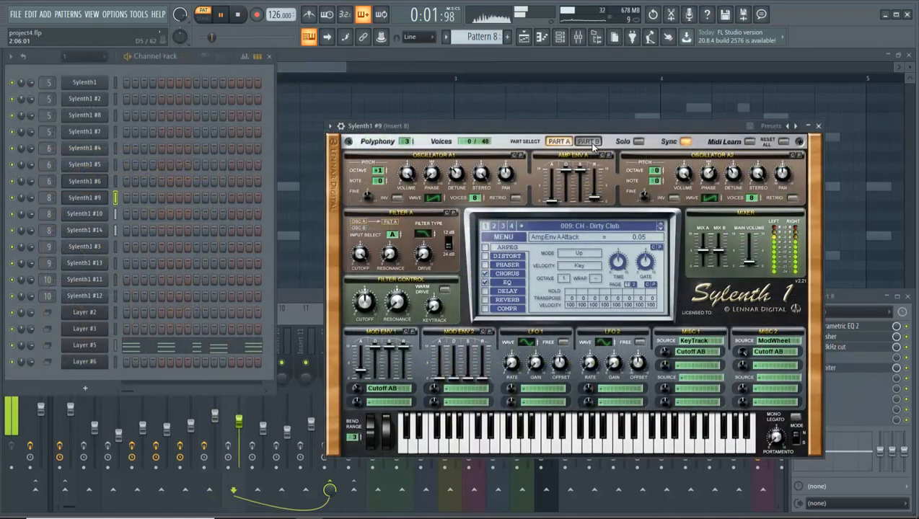
Review the Sylenth1 #9, Sylenth1 #10 and Sylenth1 #14 patches, switching between Part A and Part B.
click(559, 141)
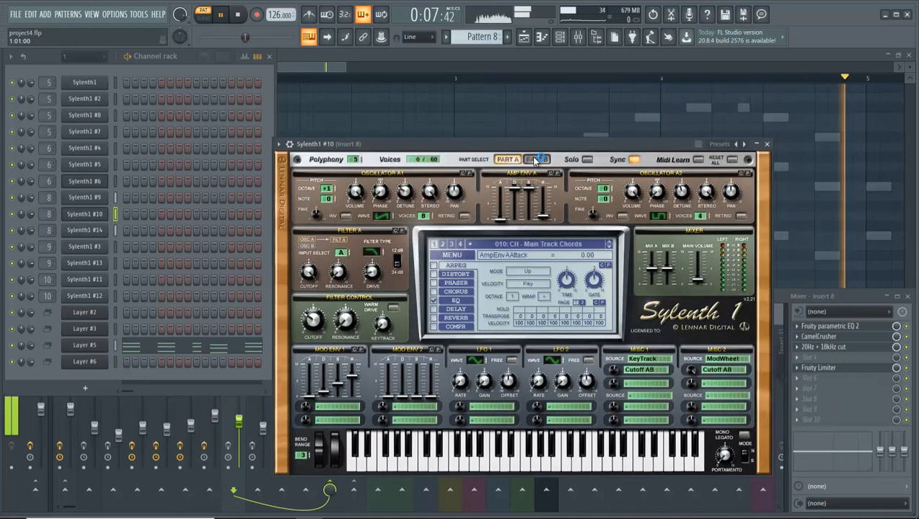
click(535, 159)
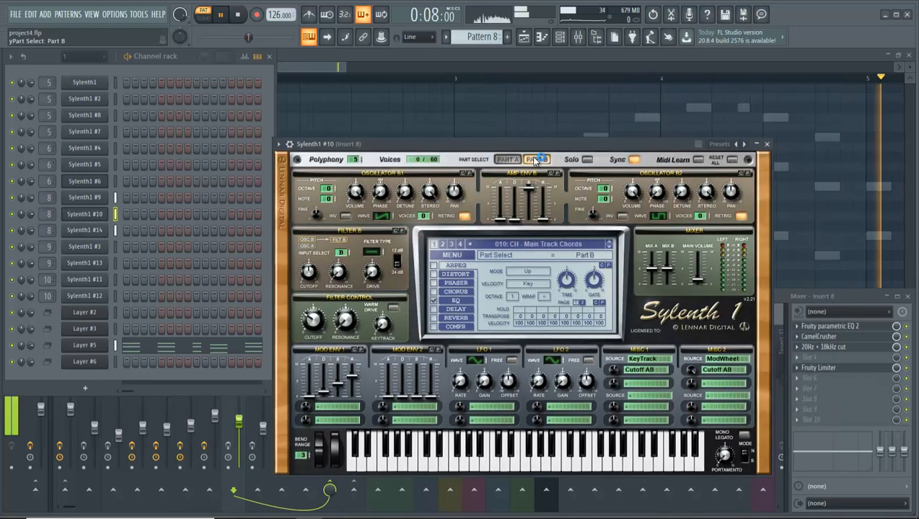
click(511, 159)
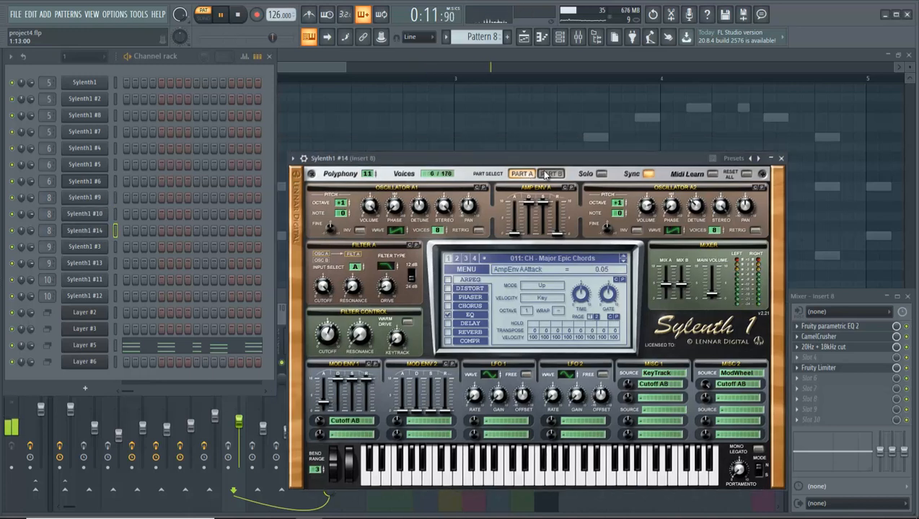
click(546, 175)
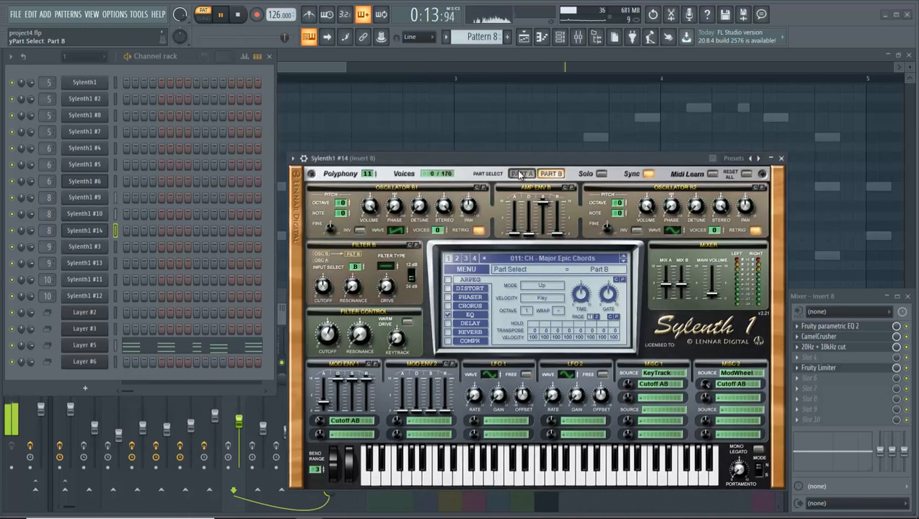
click(520, 174)
Bring the mixer forward and open Fruity parametric EQ 2 and CamelCrusher on Insert 8.
click(856, 301)
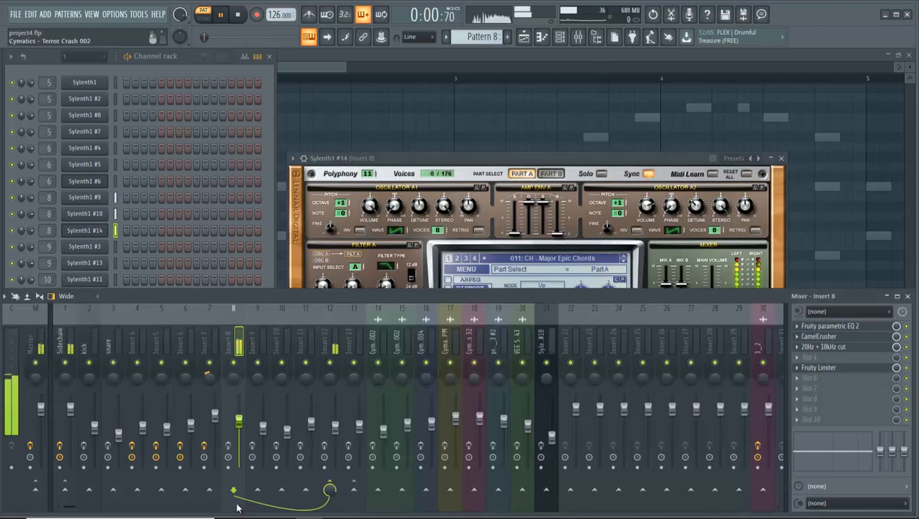
click(837, 326)
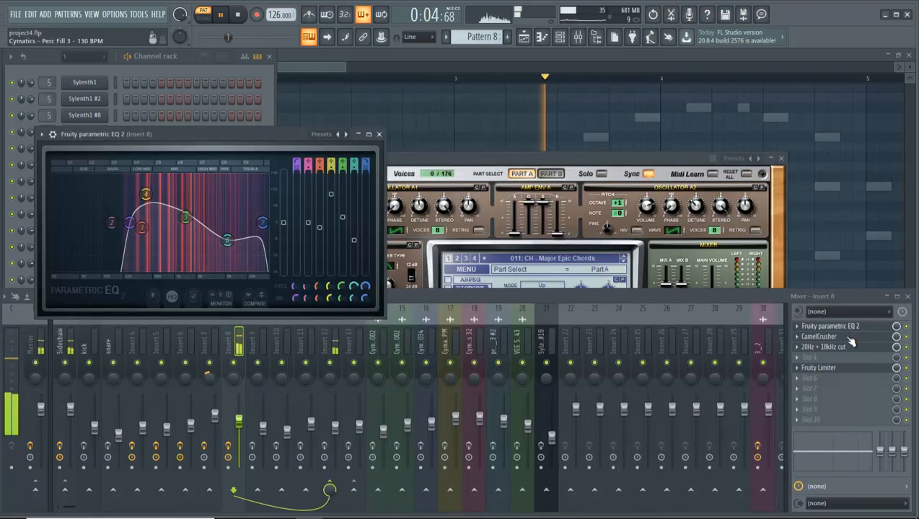
click(850, 339)
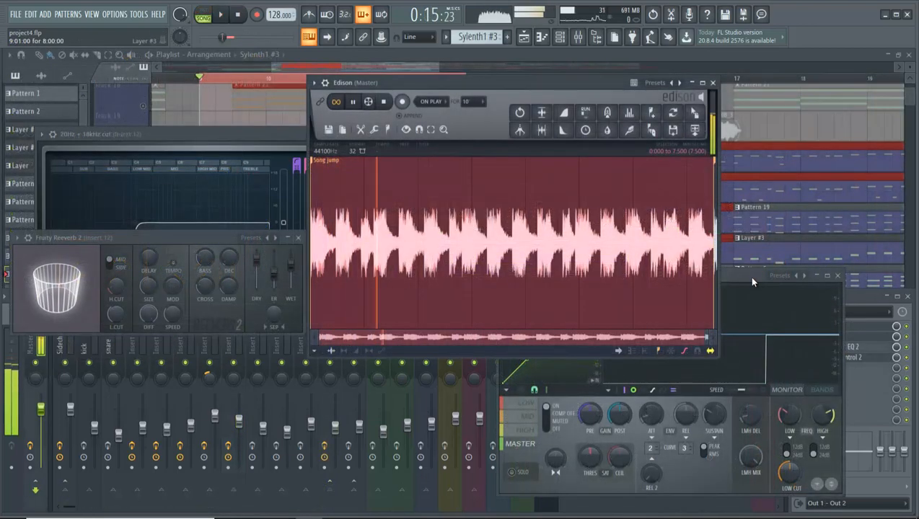
Bring Maximus on Insert 12 forward and review its low, mid, high and master band settings.
click(748, 276)
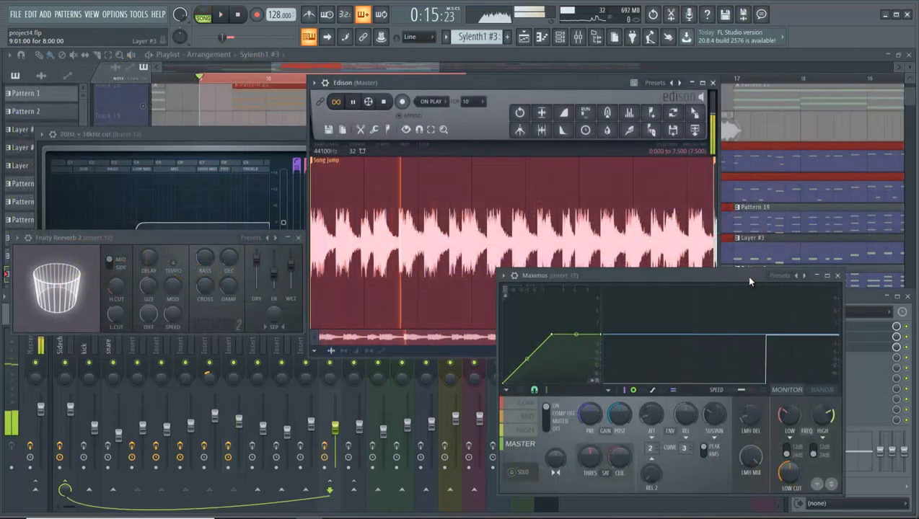
click(528, 418)
click(525, 431)
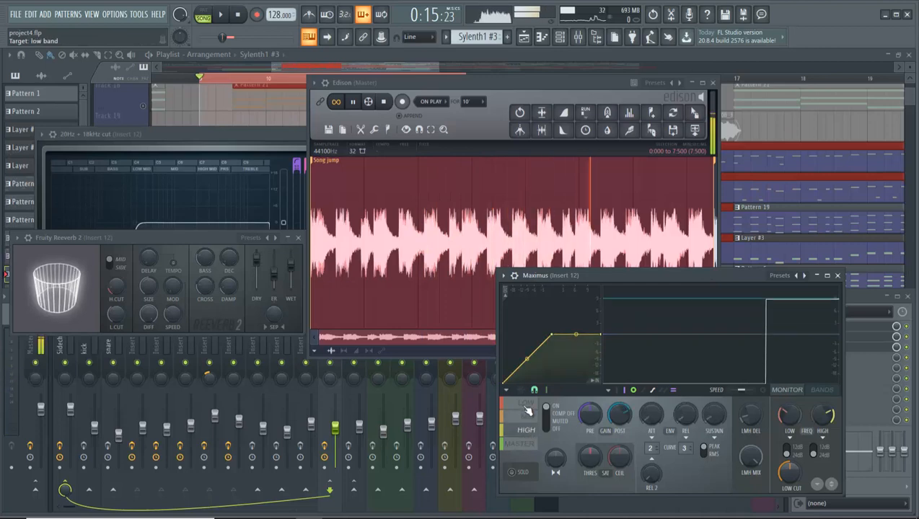
click(527, 409)
click(522, 444)
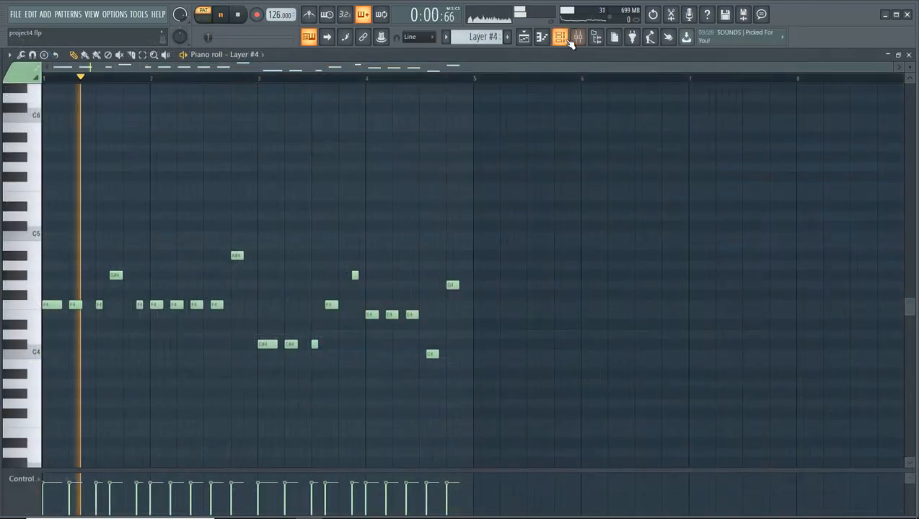
Filter the channel rack to group 1 and review the Sylenth1 #11 and Sylenth1 #12 patches, including both parts of Sylenth1 #12.
click(560, 37)
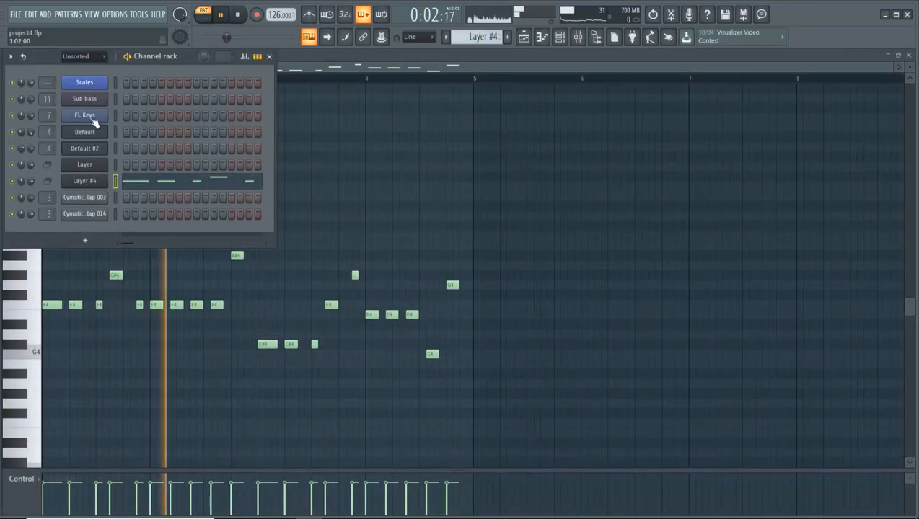
click(87, 56)
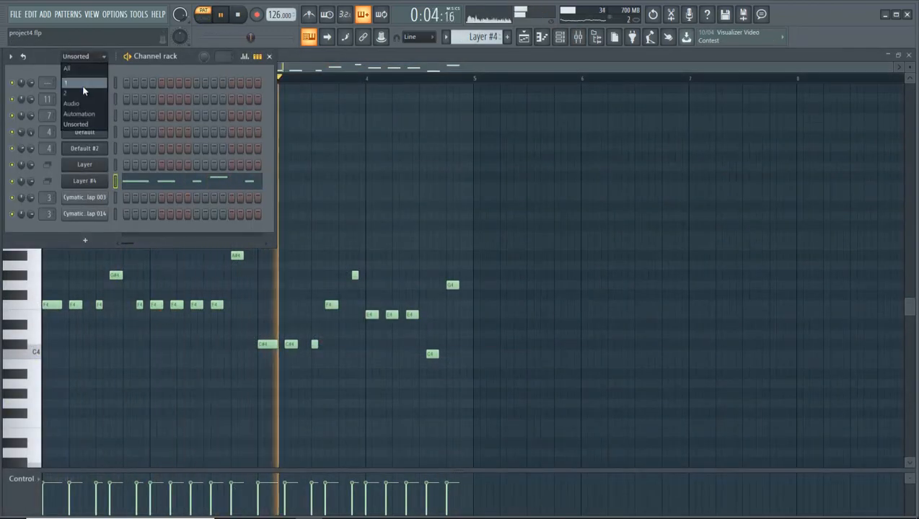
click(83, 86)
click(89, 283)
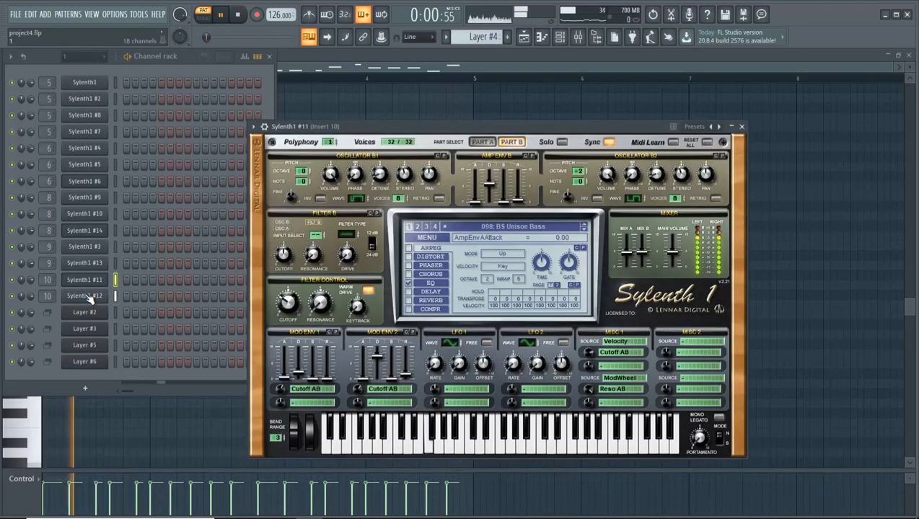
click(83, 298)
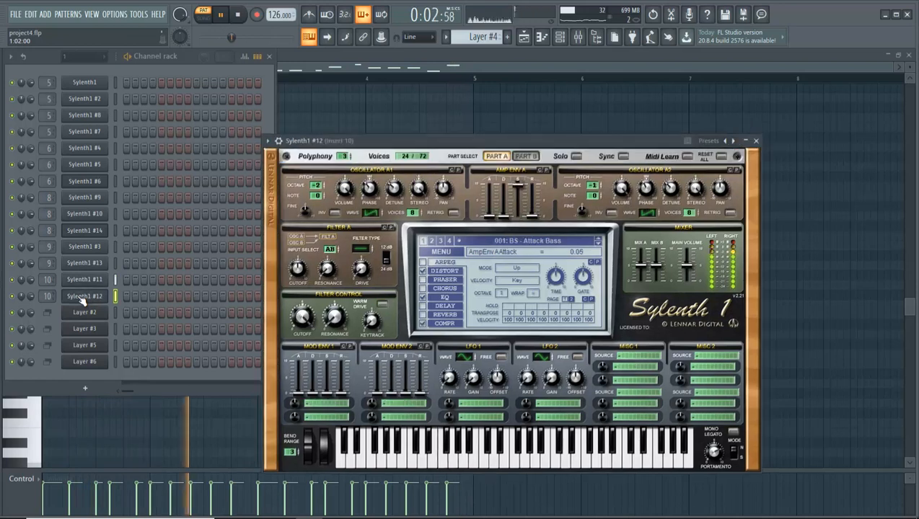
click(525, 157)
click(498, 157)
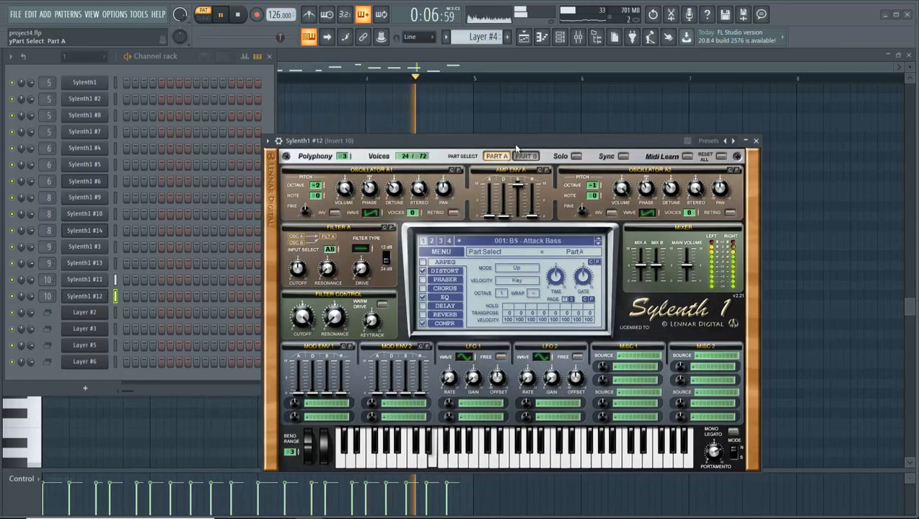
Open Fruity parametric EQ 2 and CamelCrusher on mixer Insert 10, placing their windows side by side so both are readable.
click(577, 39)
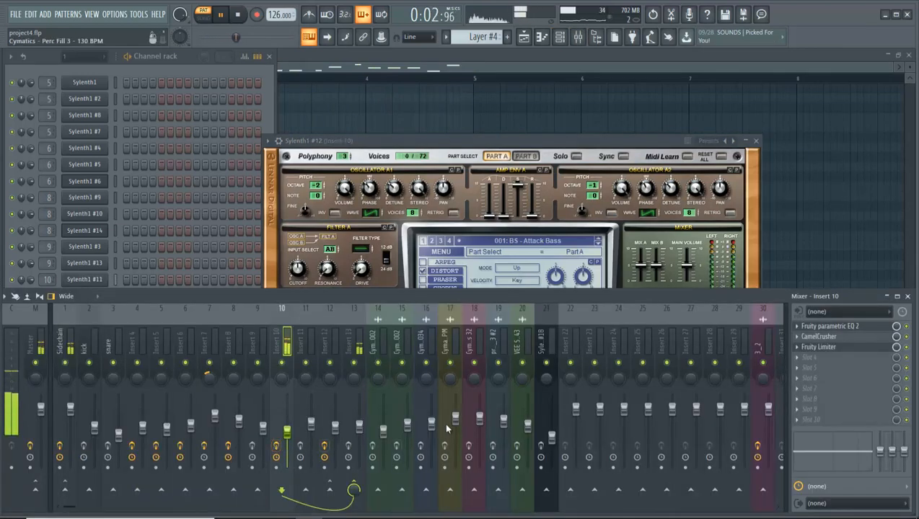
click(858, 327)
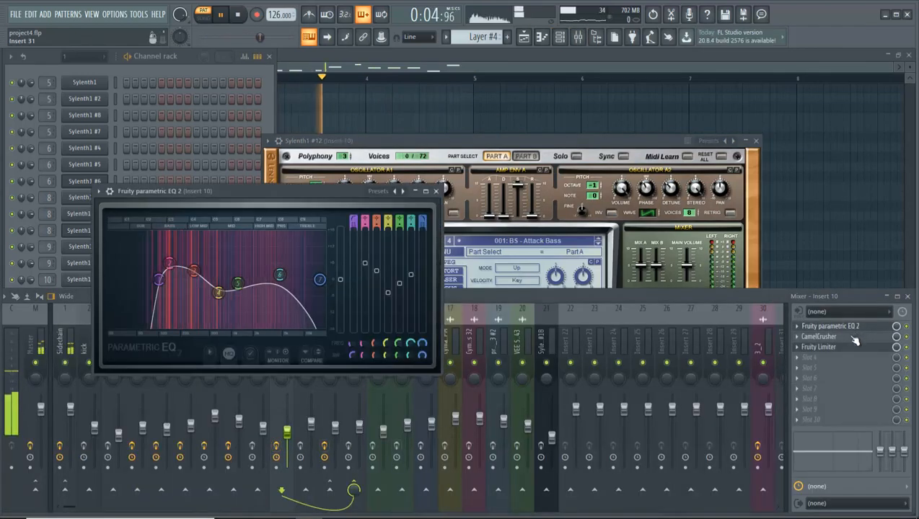
click(846, 337)
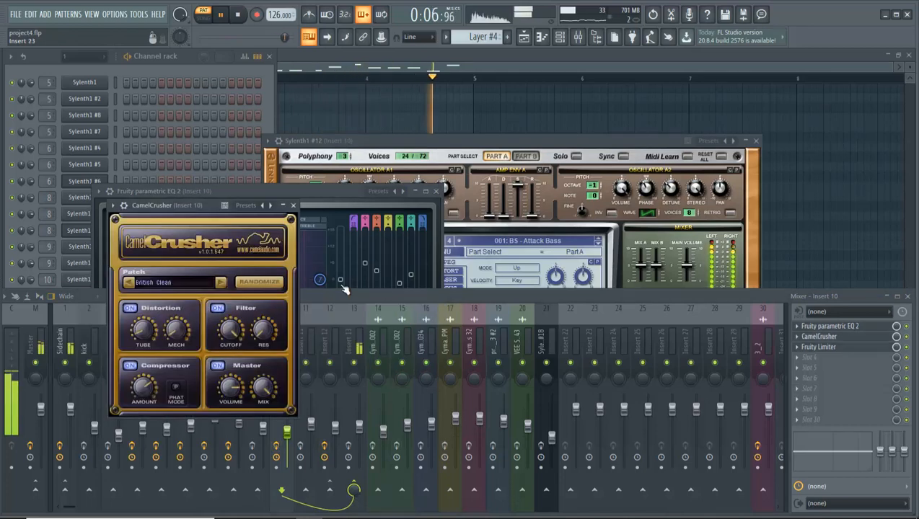
drag(219, 204, 614, 138)
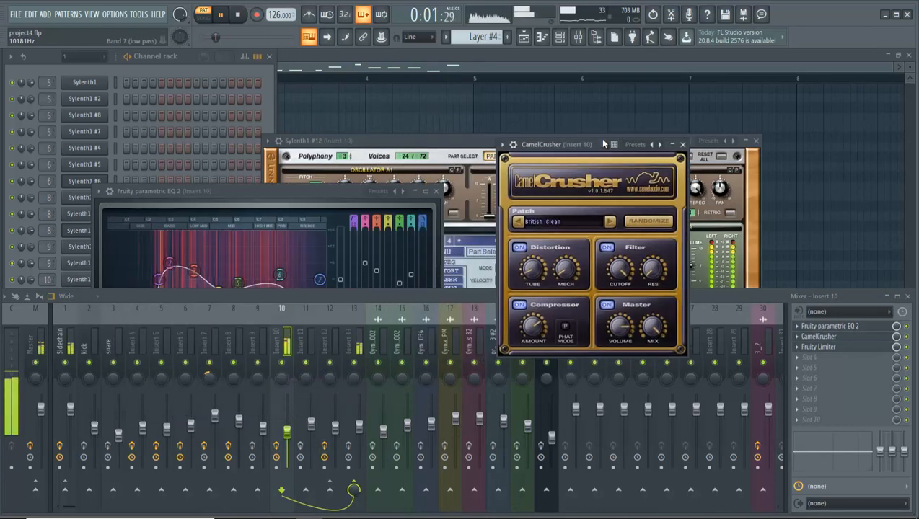
drag(332, 189, 323, 121)
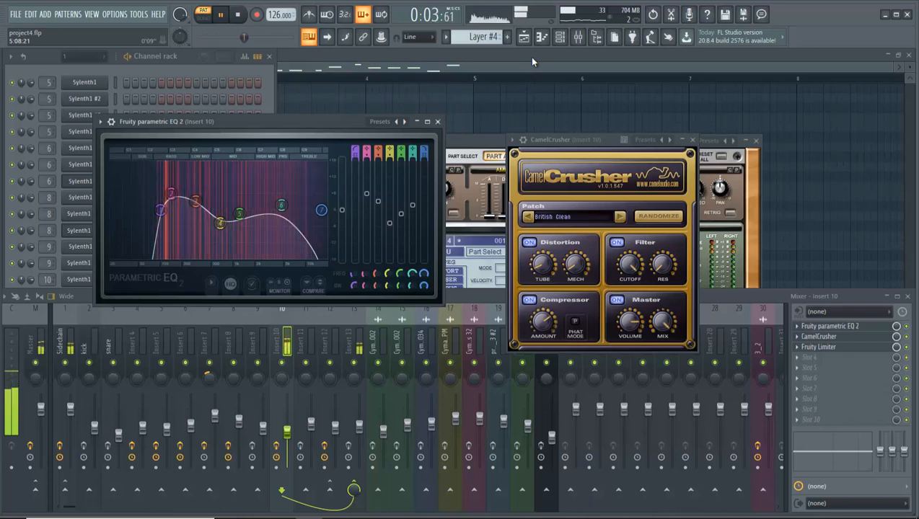
Open the Sylenth1 #13 channel and show its Part B settings.
click(526, 38)
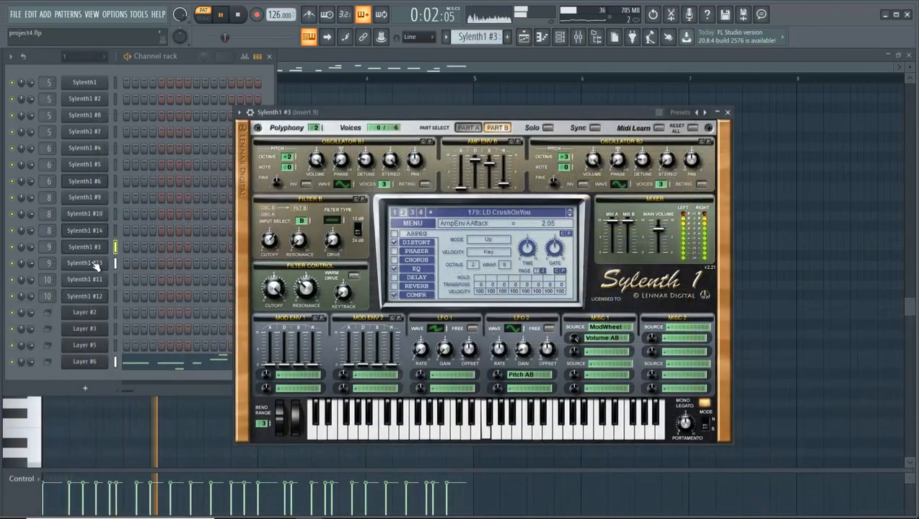
click(96, 264)
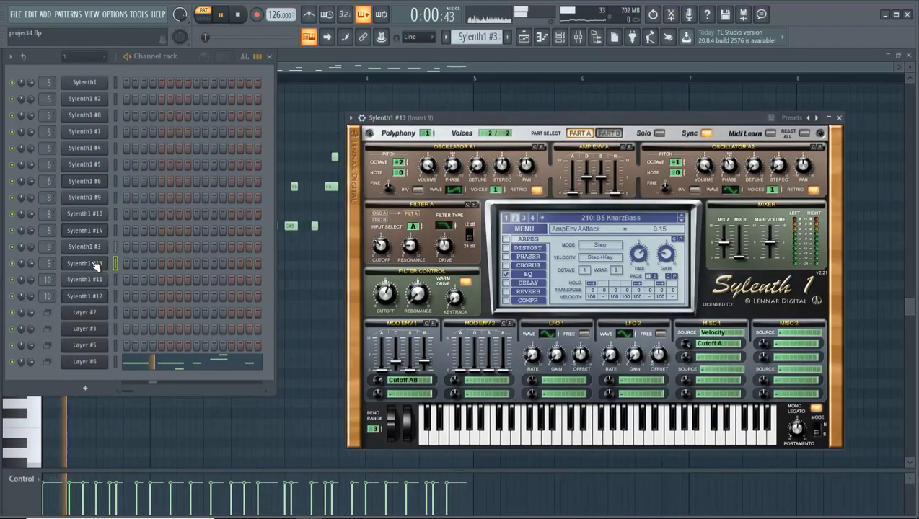
click(607, 134)
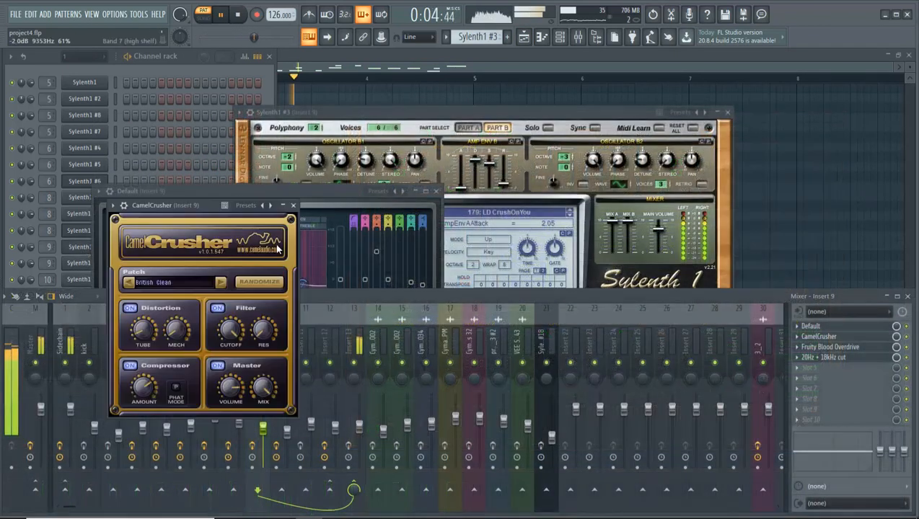
Arrange the Insert 9 EQ and CamelCrusher windows, adding Fruity Blood Overdrive and the 20Hz + 18kHz cut so their settings can be seen.
drag(195, 210, 487, 114)
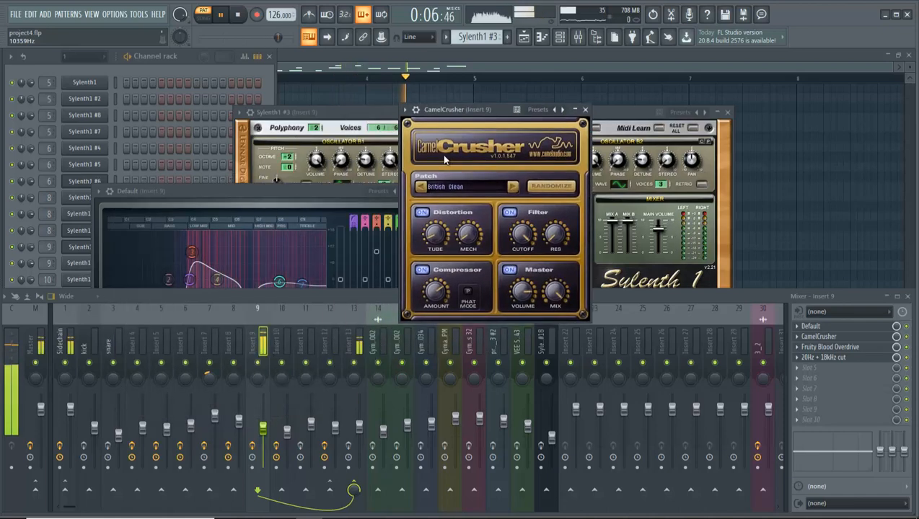
drag(290, 193, 227, 102)
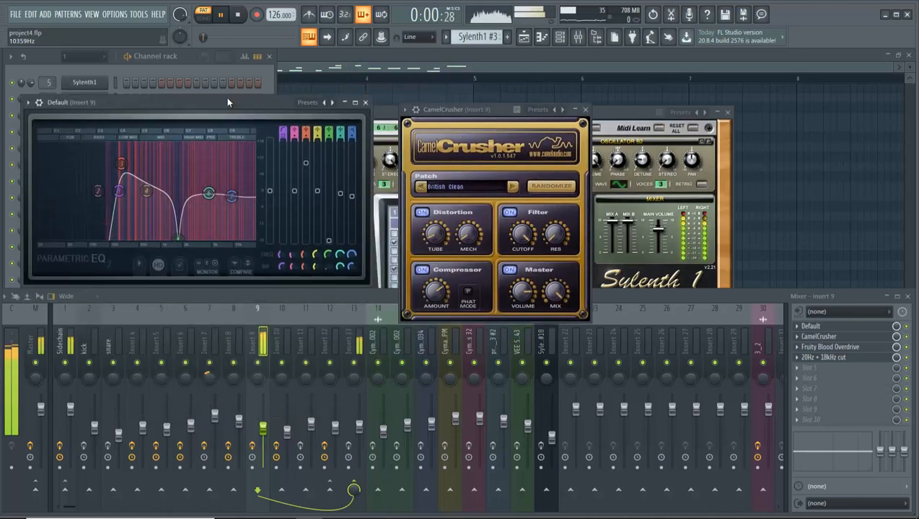
click(833, 351)
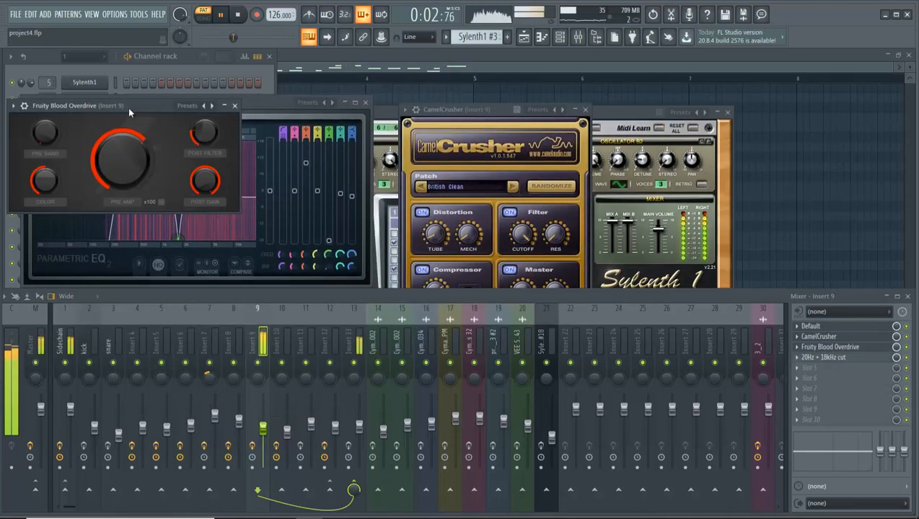
drag(128, 108, 744, 131)
click(830, 358)
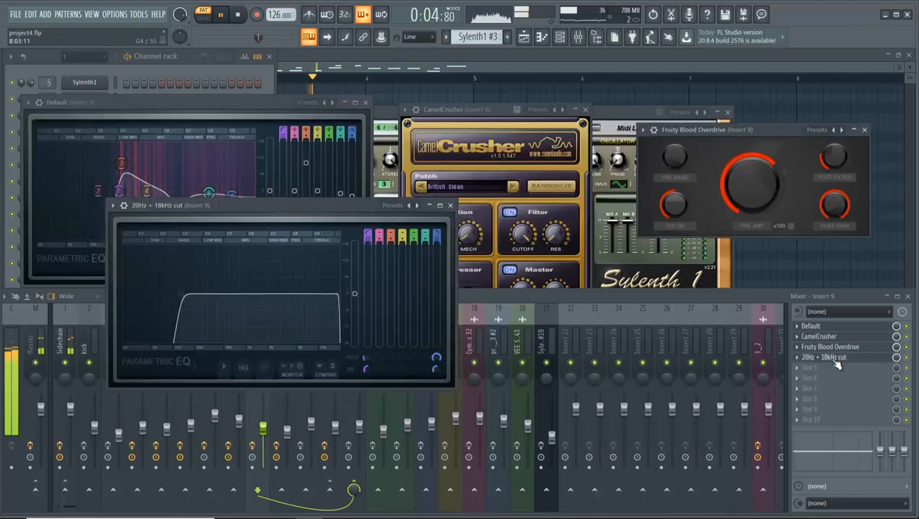
drag(306, 202, 296, 257)
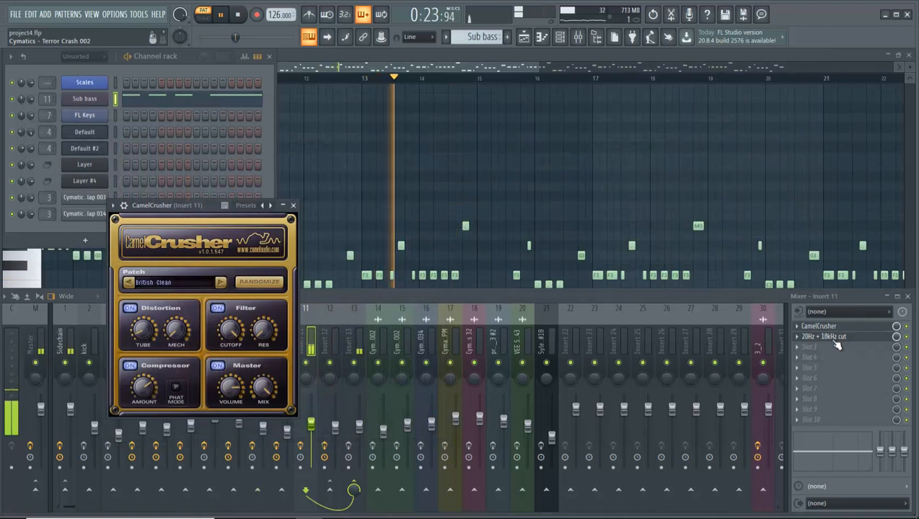
Check the 20Hz + 18kHz cut on Insert 11 and the high and master bands of Maximus on Insert 13.
click(835, 340)
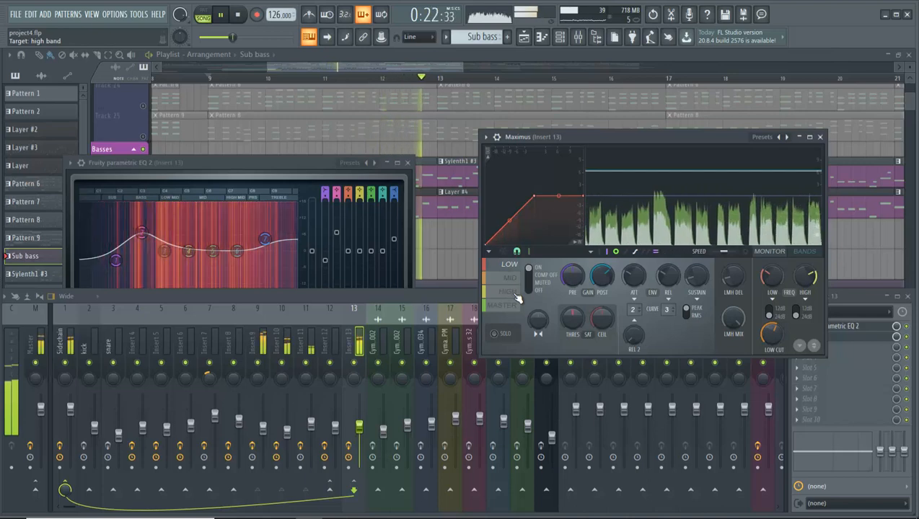
click(514, 292)
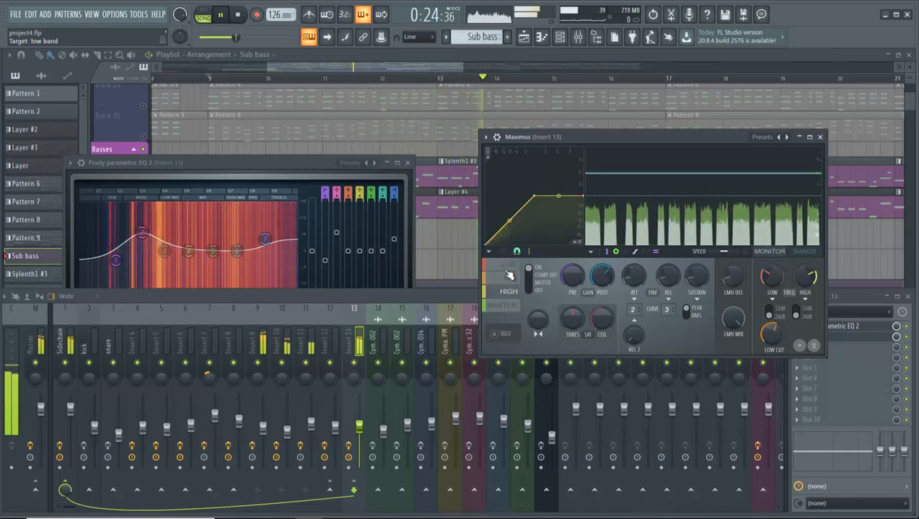
click(508, 305)
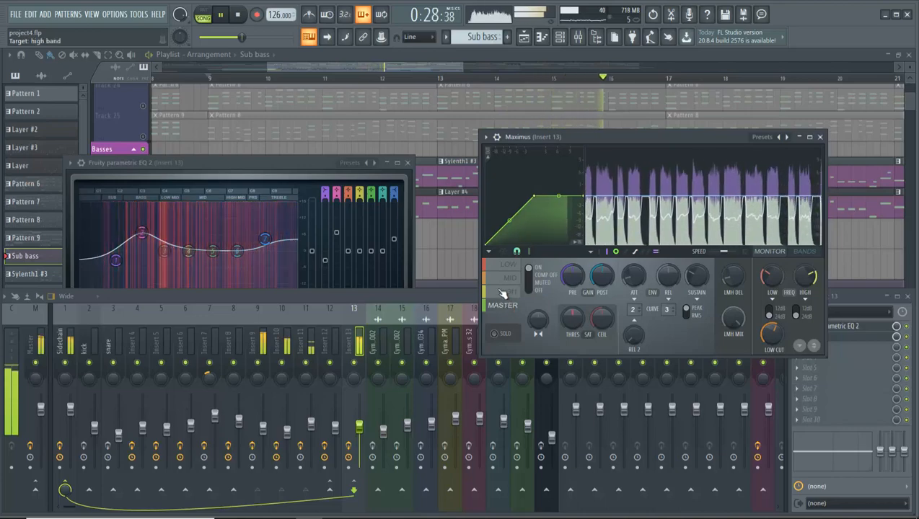
Close the open plugin and mixer windows and play the playlist arrangement from bar 5.
key(F12)
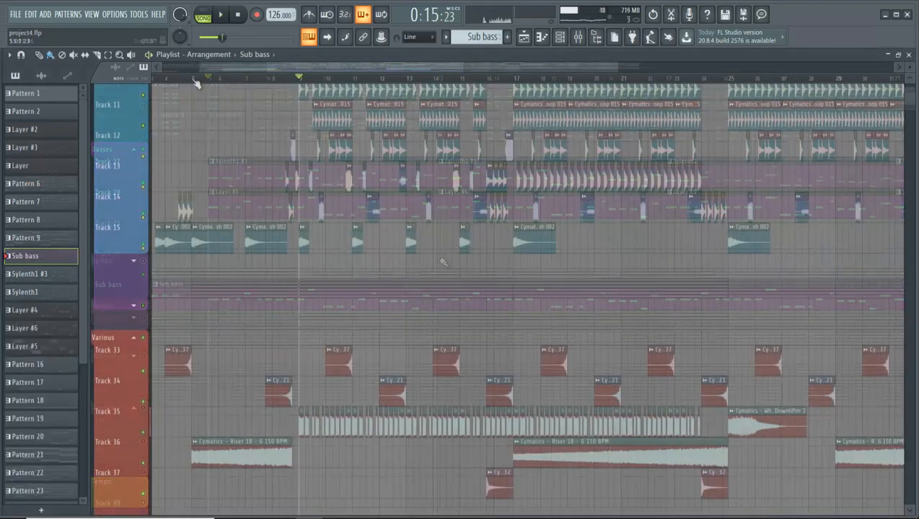
click(192, 77)
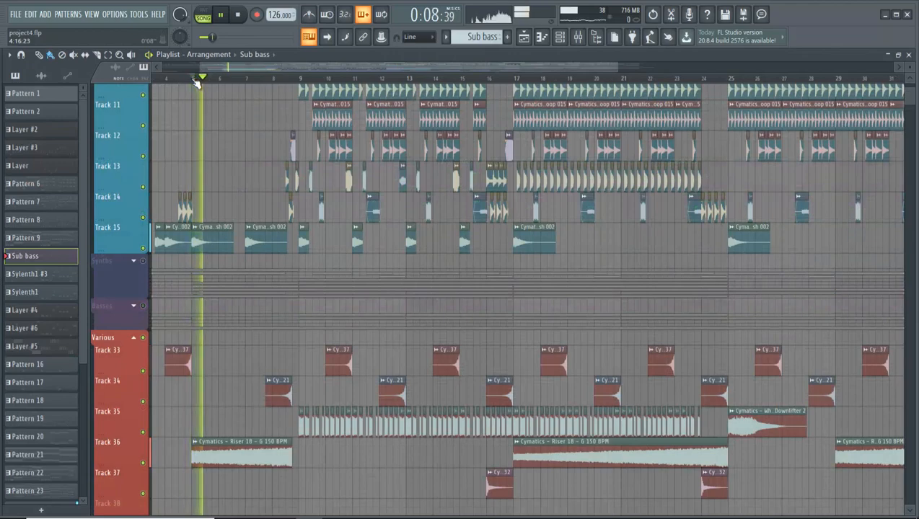
Open Pattern 24 from the drums tracks to view its snare roll notes, and return to the playlist.
scroll(224, 204, up, 4)
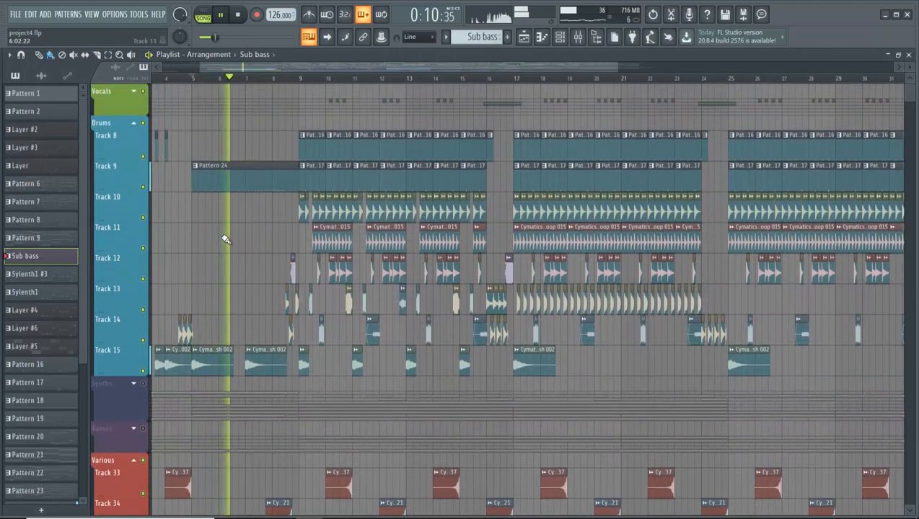
double_click(237, 174)
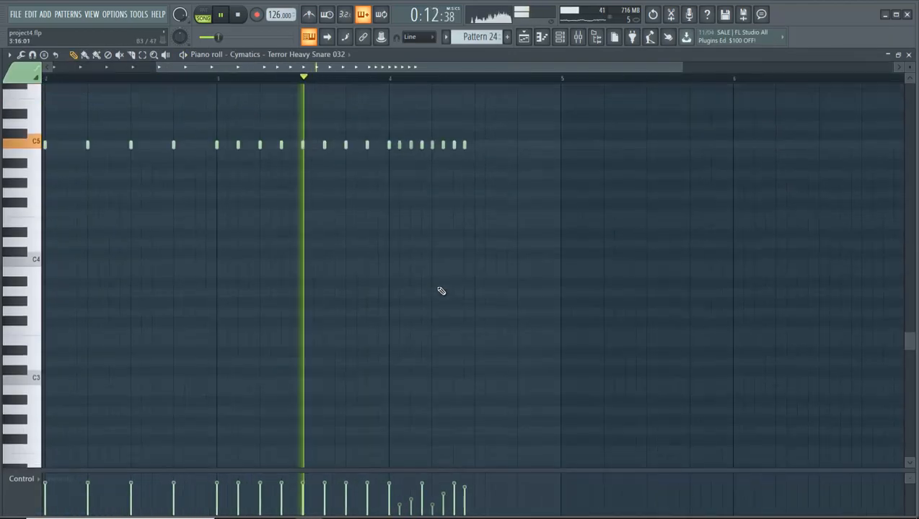
click(539, 38)
scroll(465, 310, up, 6)
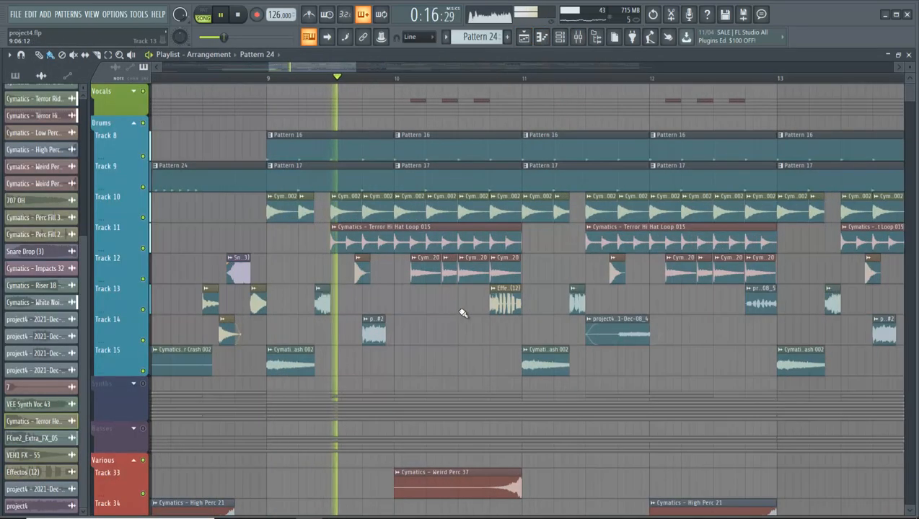
Examine the Drums and Various tracks from about bar 9 to bar 17 during playback.
scroll(467, 315, down, 3)
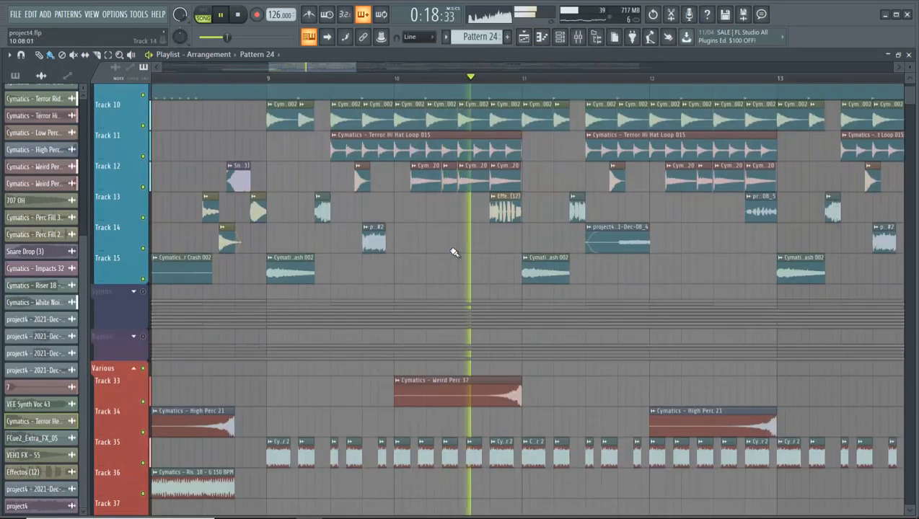
scroll(455, 254, down, 3)
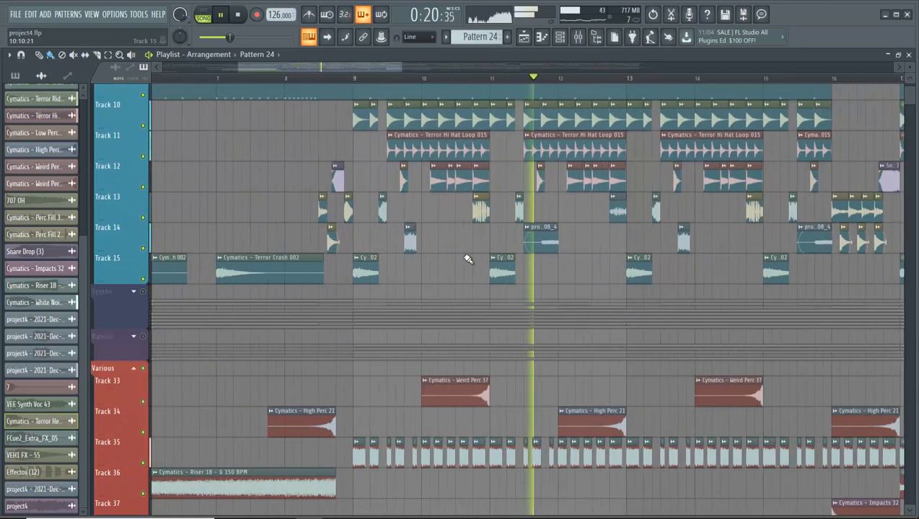
scroll(468, 259, down, 4)
scroll(509, 304, down, 3)
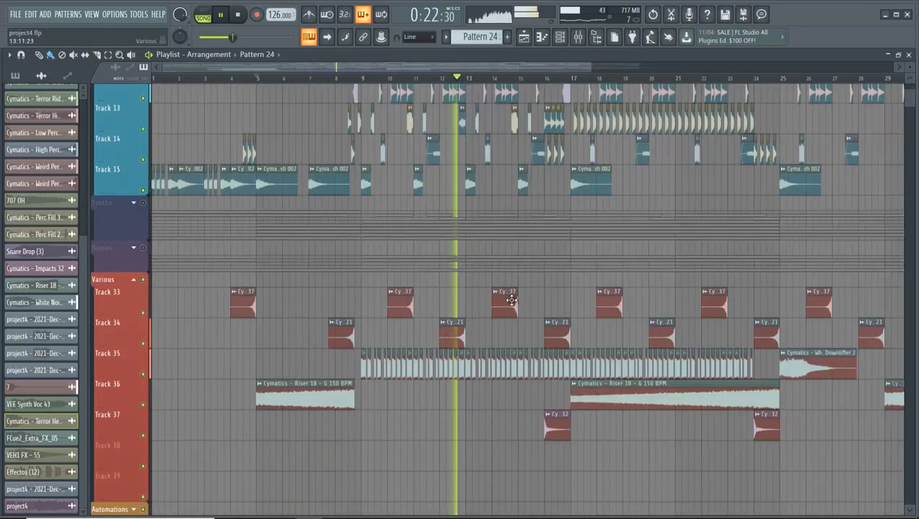
scroll(660, 387, up, 3)
scroll(484, 361, up, 5)
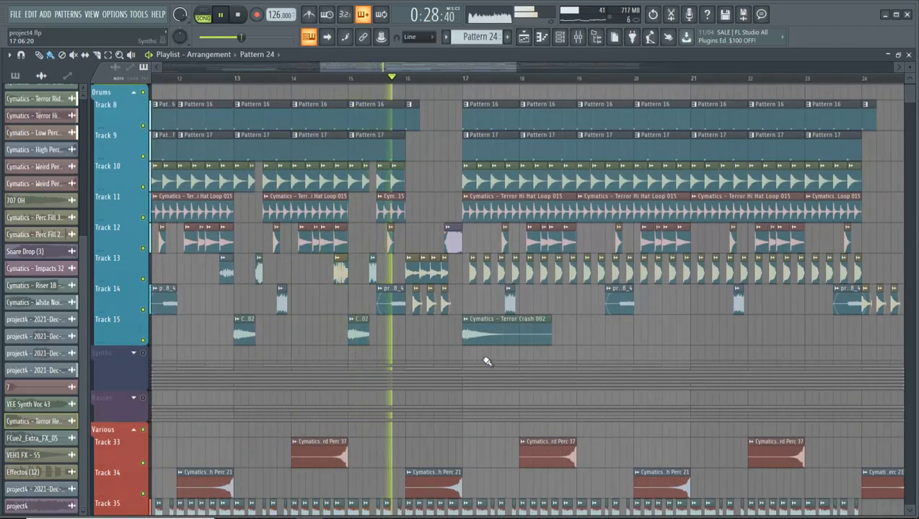
scroll(486, 361, up, 1)
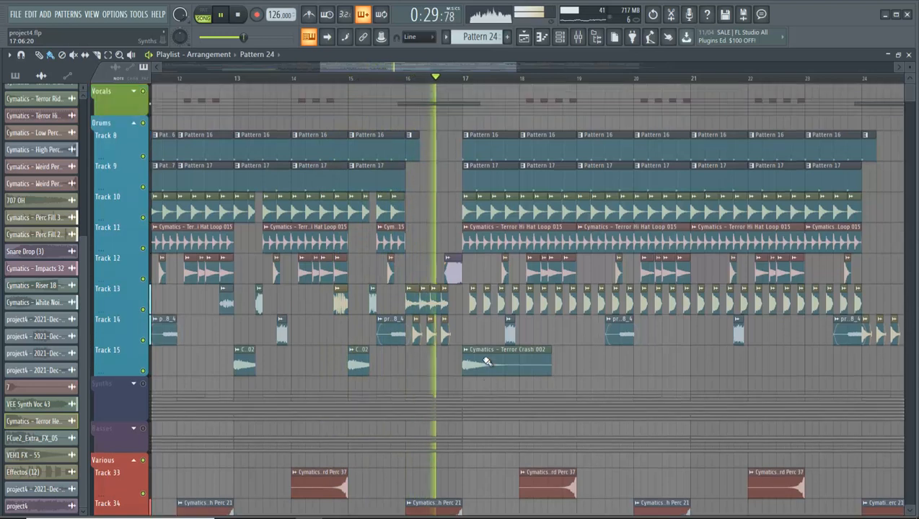
Expand the Vocals track group to view its vocal clips along the arrangement, and collapse it again.
click(140, 93)
scroll(693, 230, up, 2)
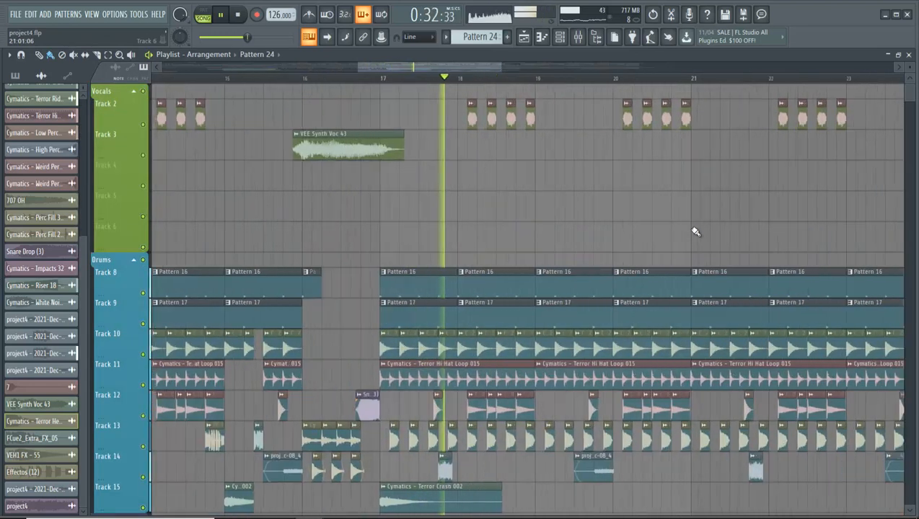
drag(434, 63, 462, 65)
click(135, 92)
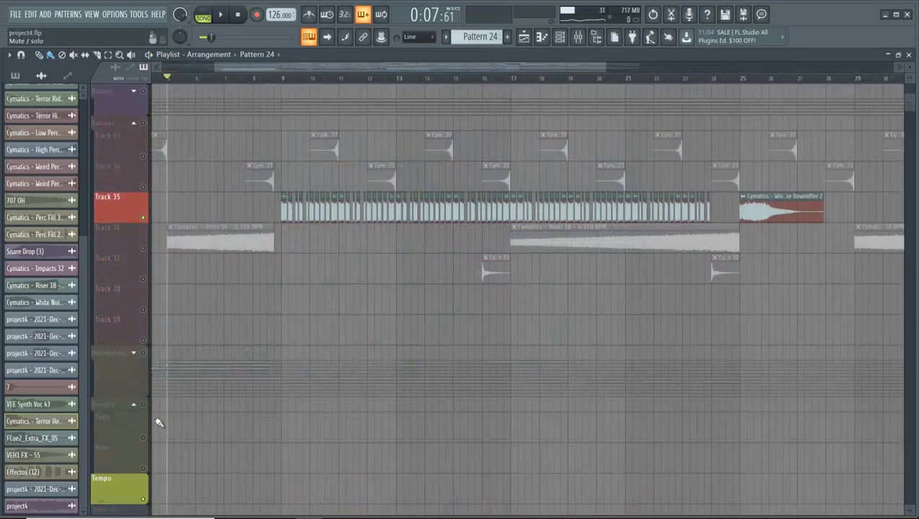
Collapse the Synths group, expand the Basses group and unmute Track 27, Track 28 and the Sub bass track.
scroll(132, 109, up, 5)
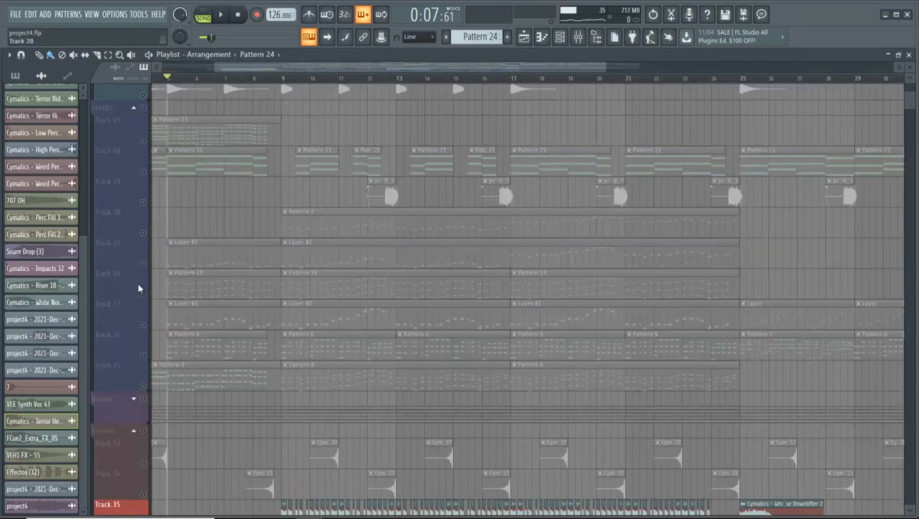
click(134, 107)
click(134, 153)
click(143, 186)
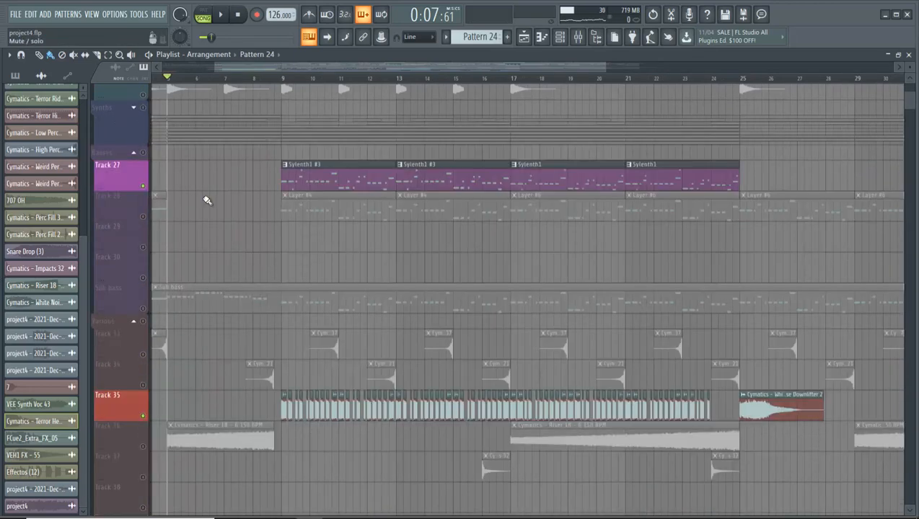
scroll(318, 238, up, 3)
click(144, 218)
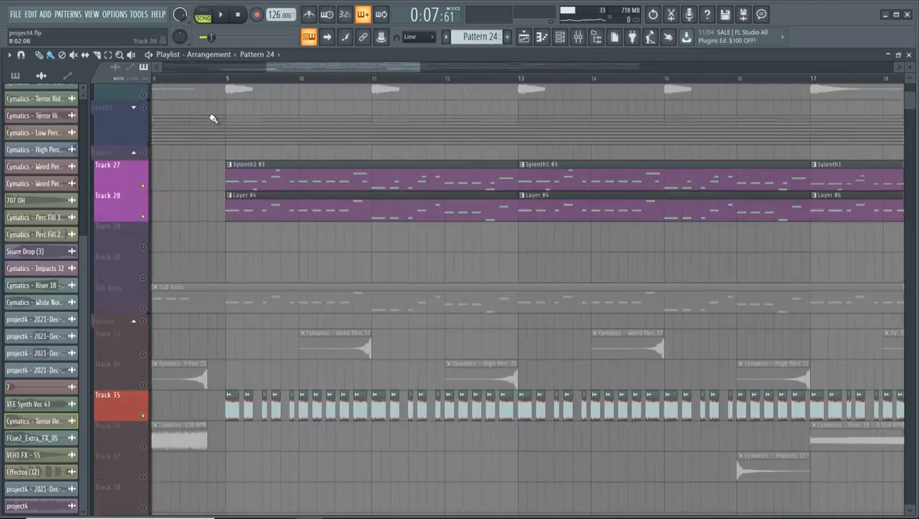
click(144, 309)
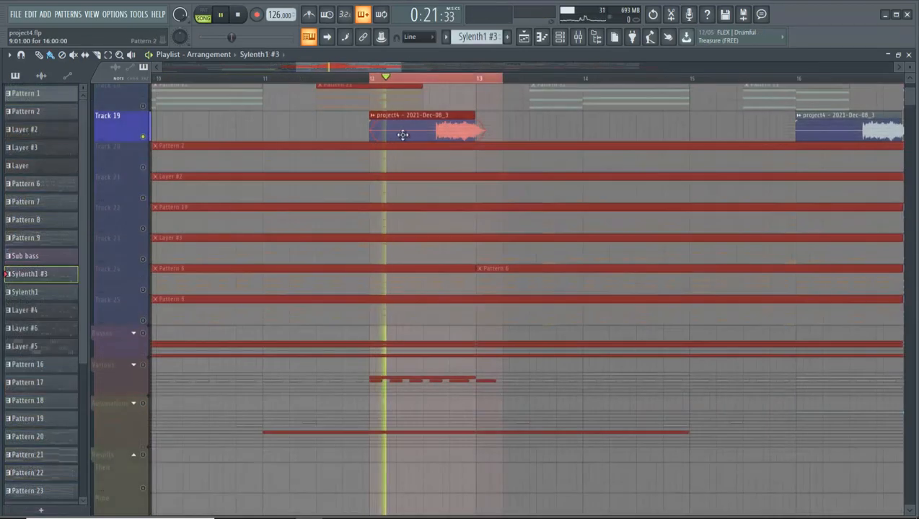
Open Sylenth1 #15 and #16 from the channel rack and set Sylenth1 #17's arpeggiator direction to up.
click(334, 131)
scroll(334, 131, up, 2)
click(561, 36)
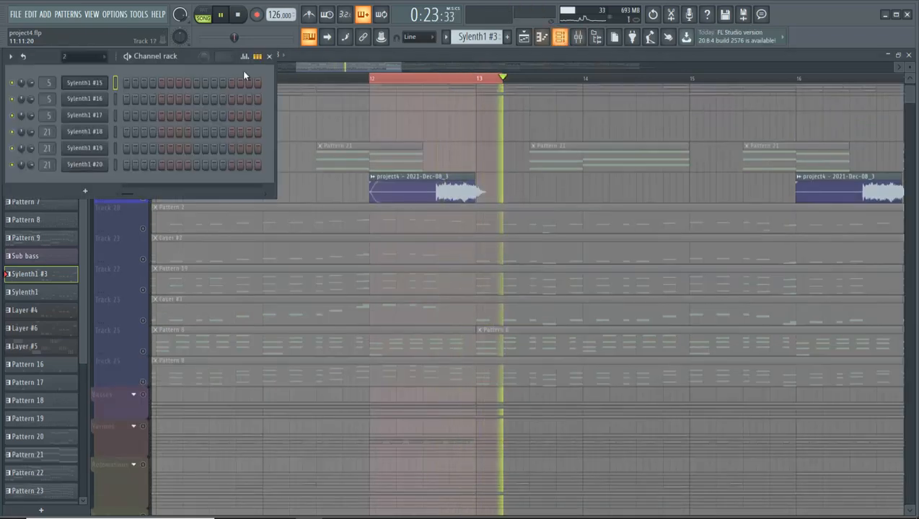
click(75, 84)
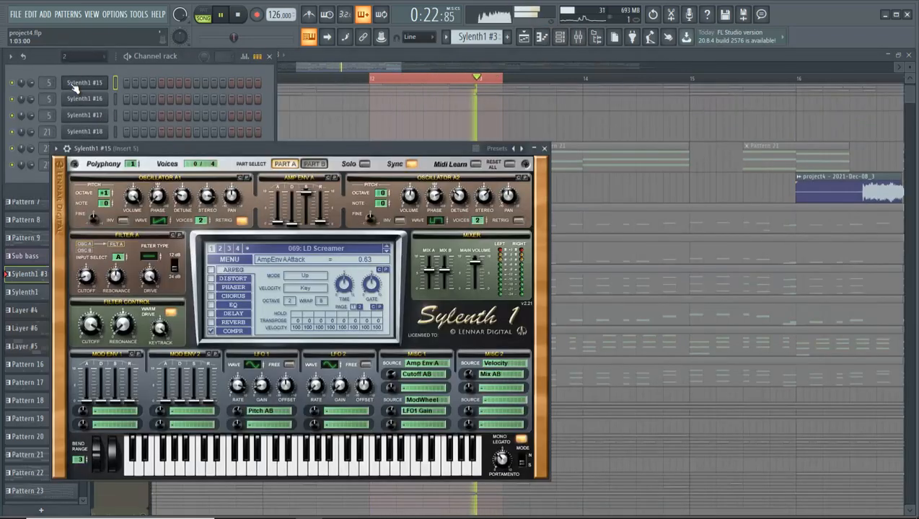
click(87, 100)
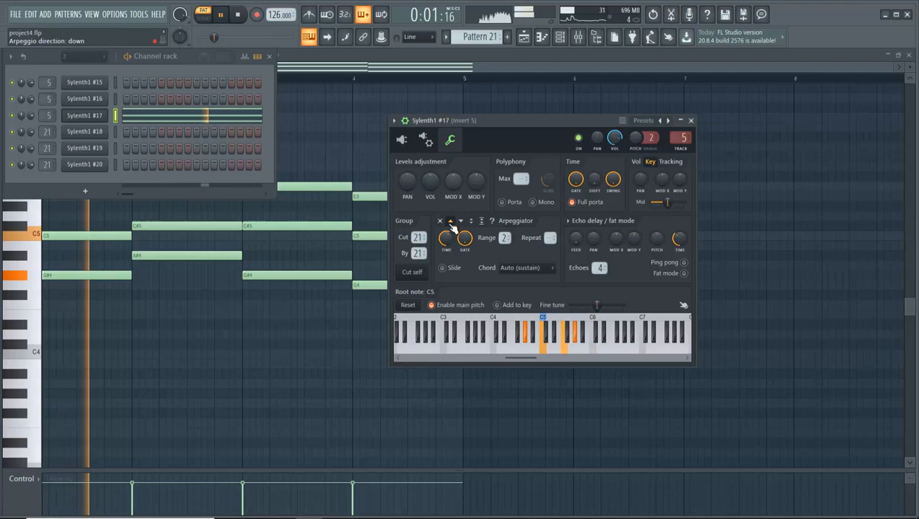
click(451, 223)
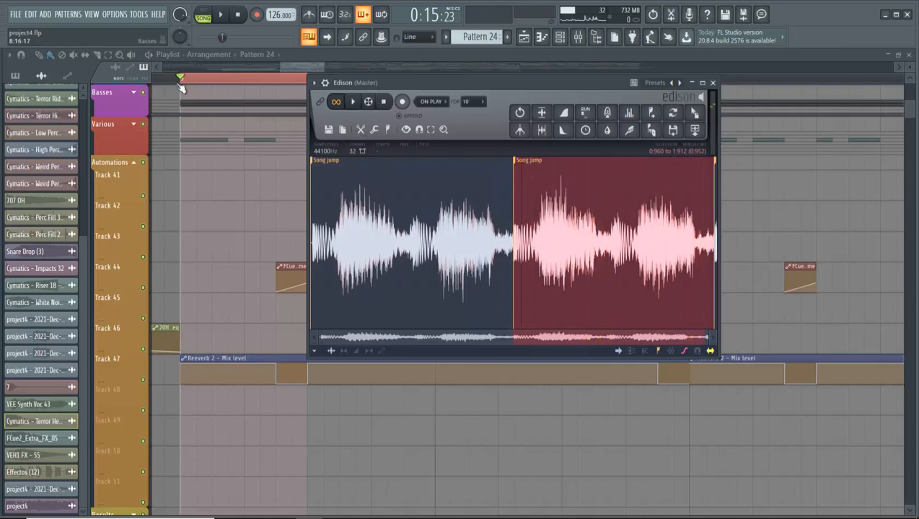
Close Edison and examine the intro and build-up from the vocals down to the automation tracks during playback.
key(Escape)
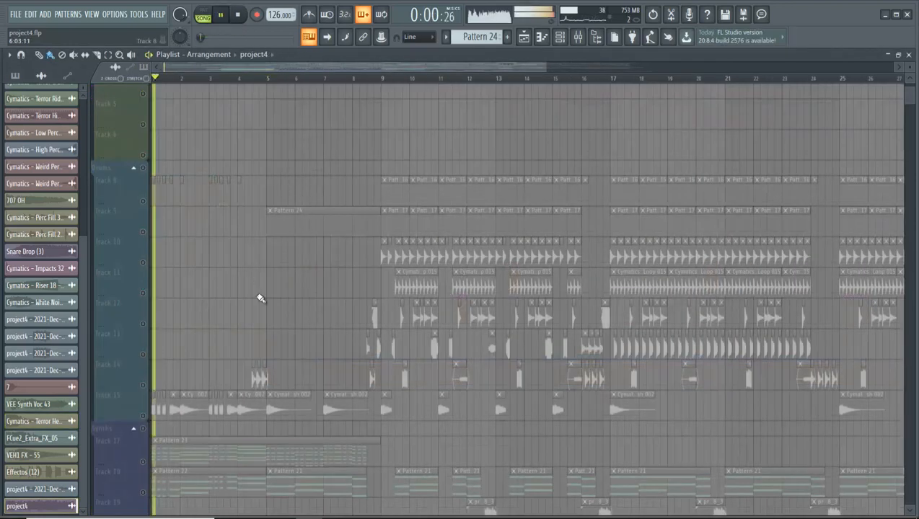
scroll(258, 296, up, 3)
scroll(178, 313, up, 4)
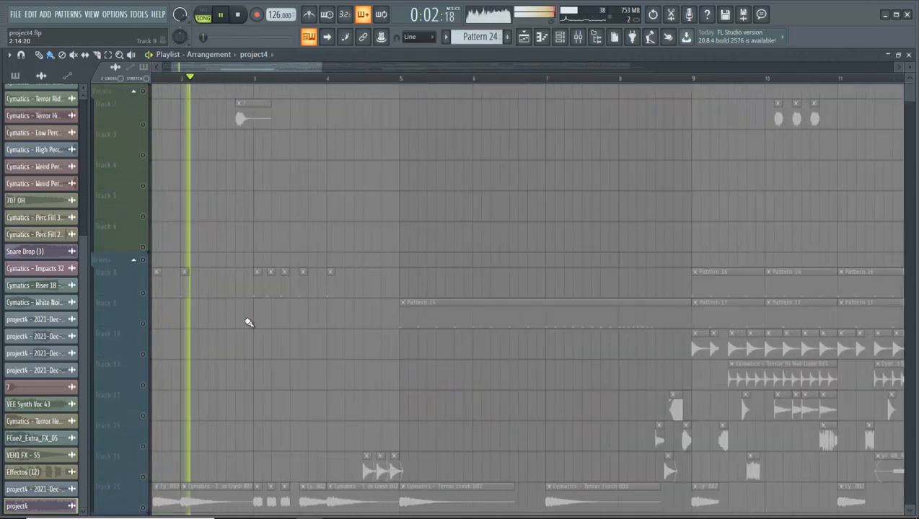
scroll(249, 323, down, 5)
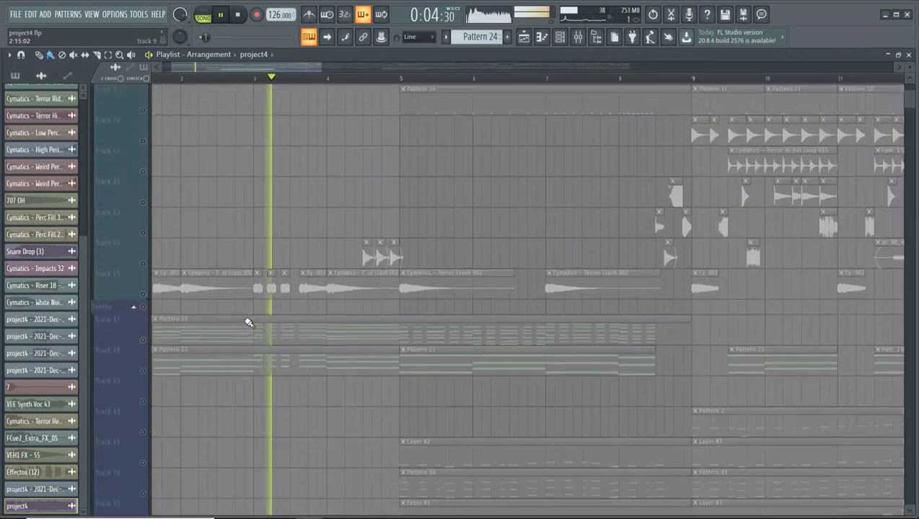
scroll(247, 321, down, 3)
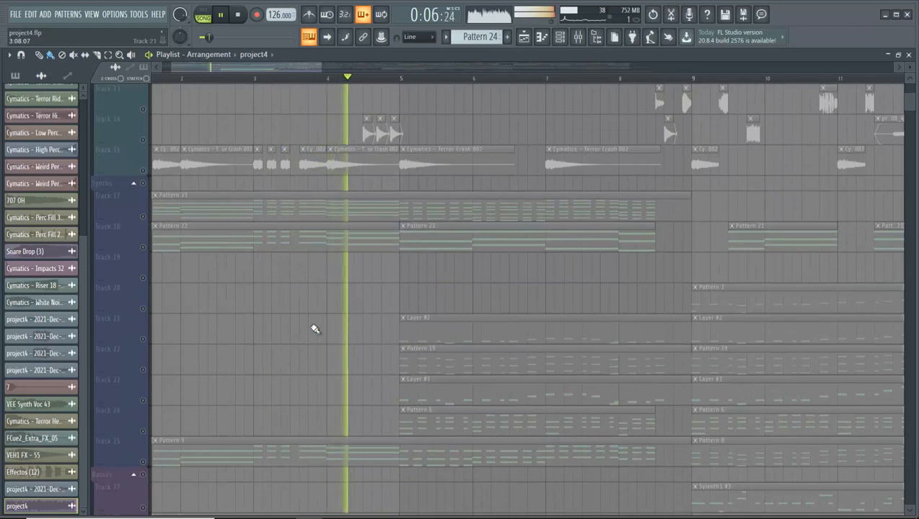
scroll(363, 334, down, 10)
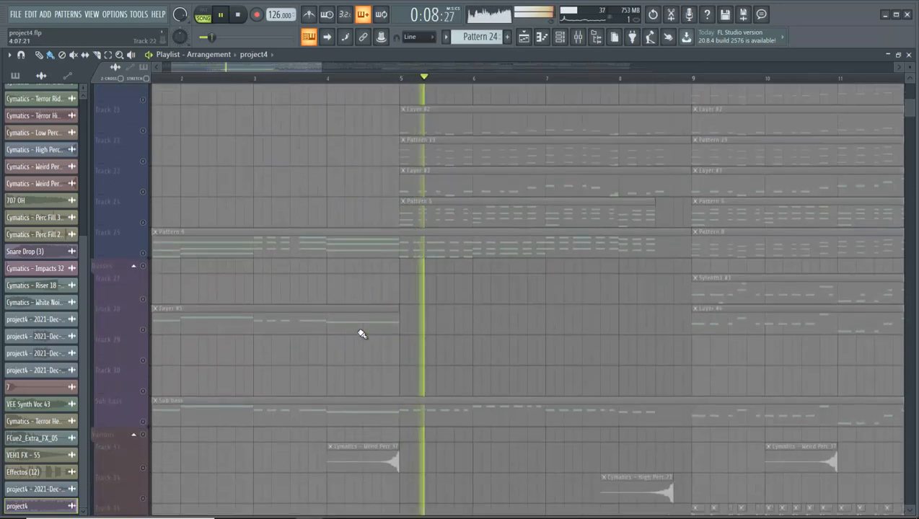
scroll(362, 334, down, 8)
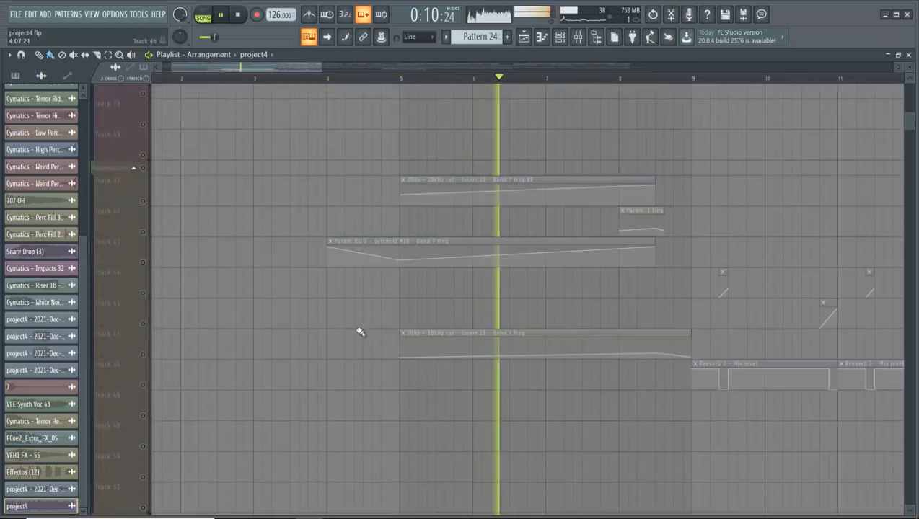
ctrl+scroll(363, 332, down, 2)
ctrl+scroll(460, 326, down, 2)
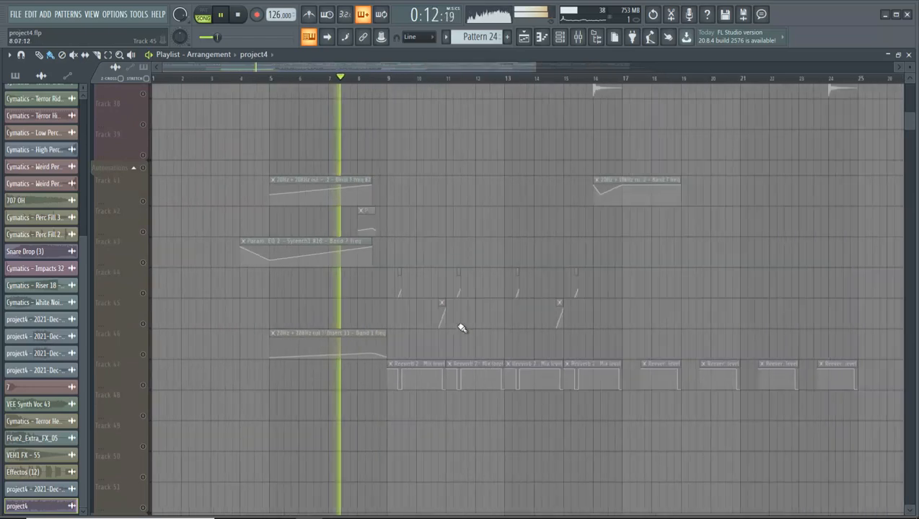
Follow the playback from bar 8 to bar 24, examining the vocal, drum, synth, bass and effect tracks.
scroll(460, 328, up, 3)
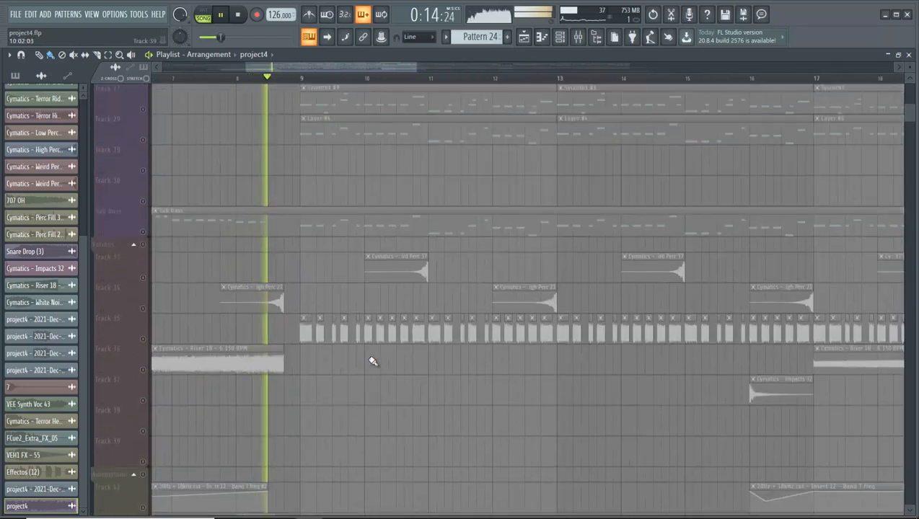
scroll(373, 361, up, 3)
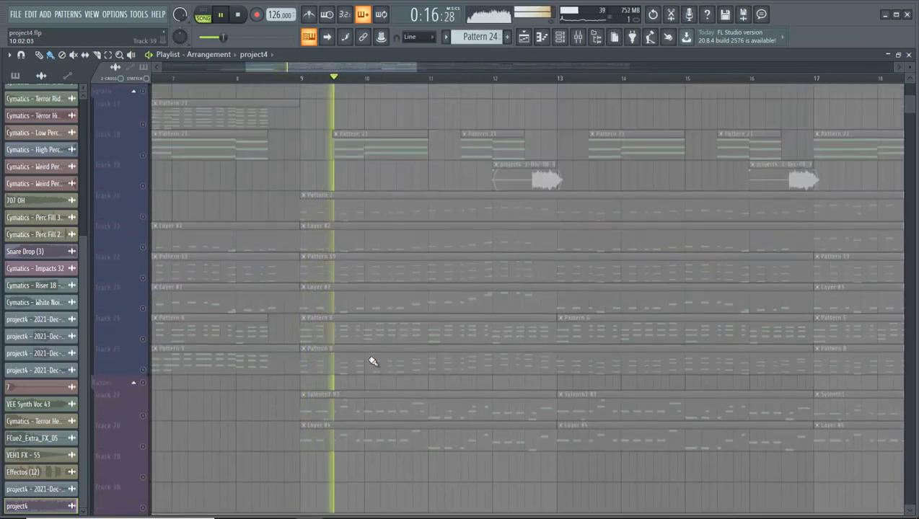
scroll(373, 362, up, 2)
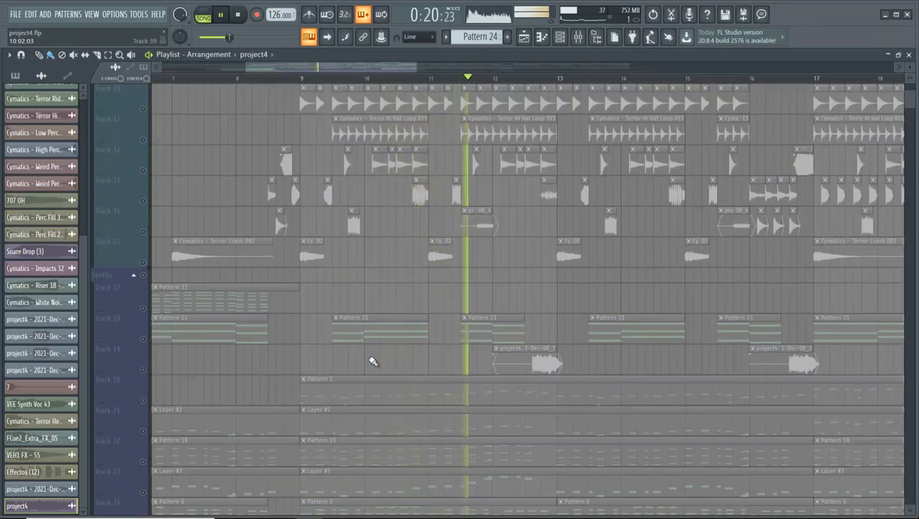
scroll(372, 361, up, 3)
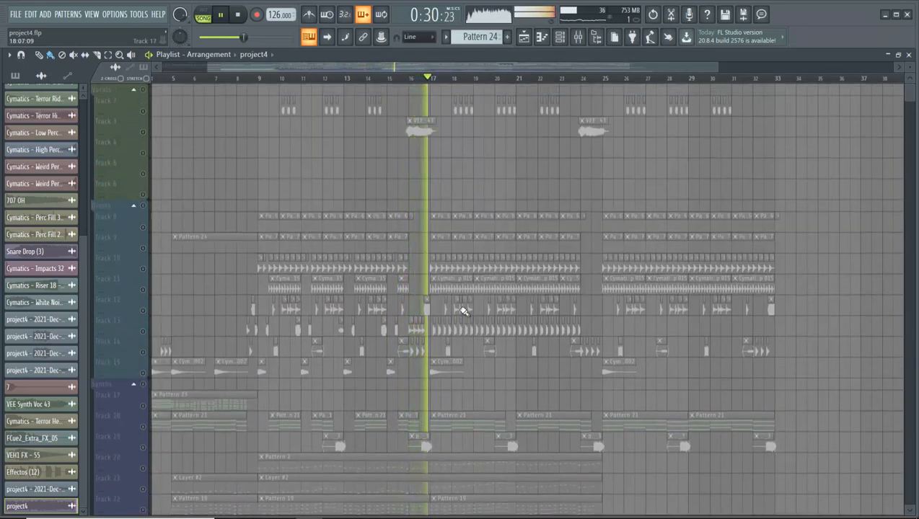
scroll(464, 312, down, 3)
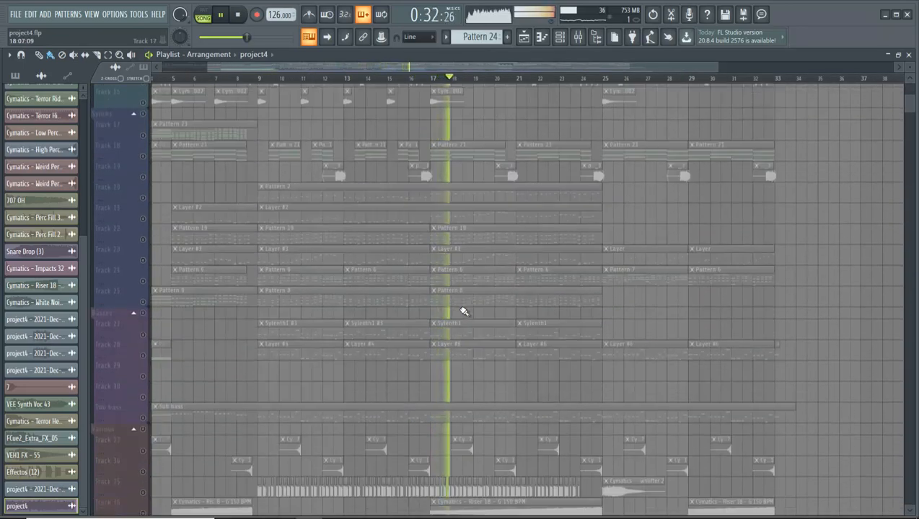
scroll(464, 311, down, 6)
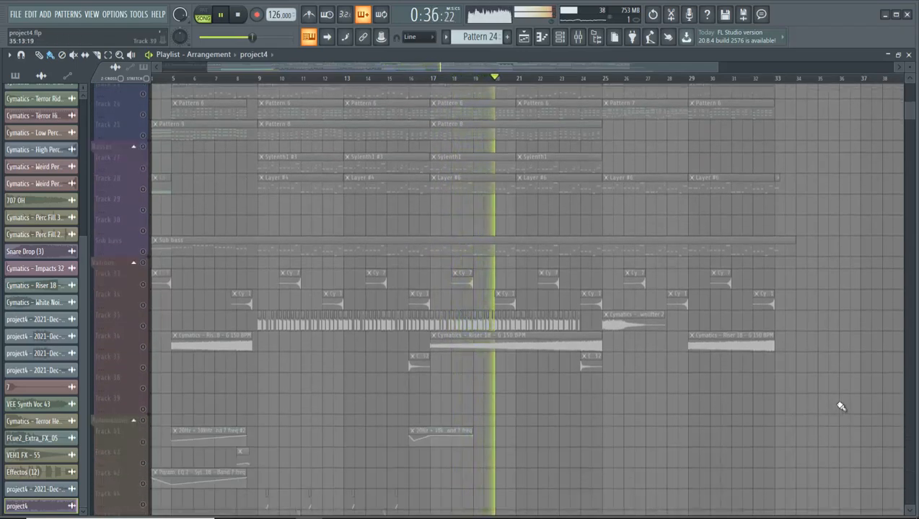
scroll(841, 405, up, 9)
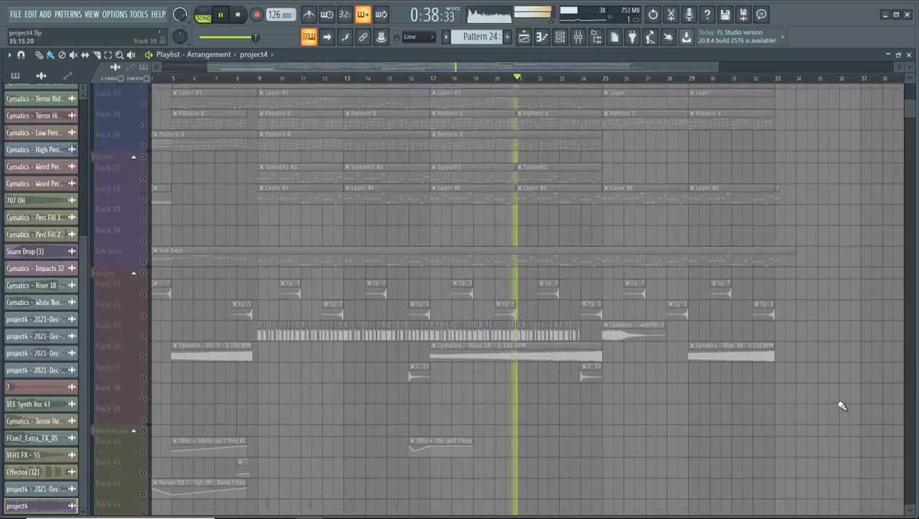
scroll(841, 405, up, 7)
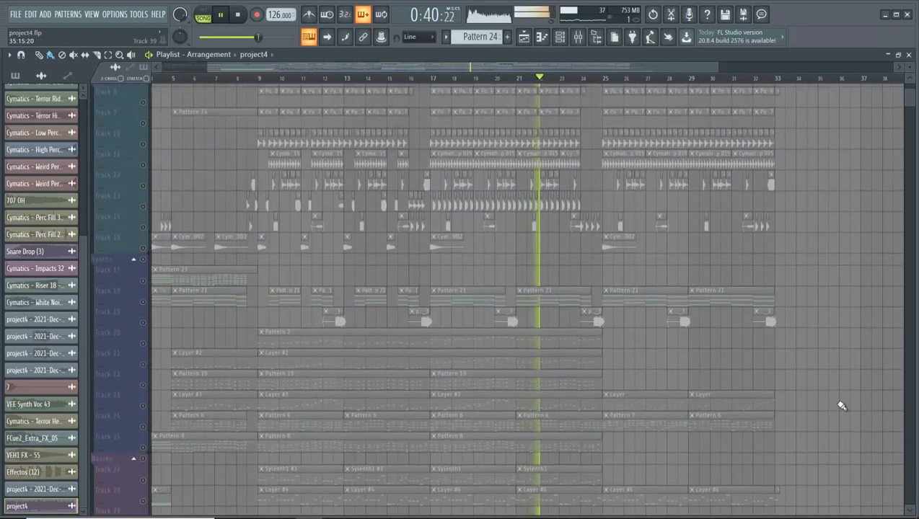
ctrl+scroll(841, 401, up, 3)
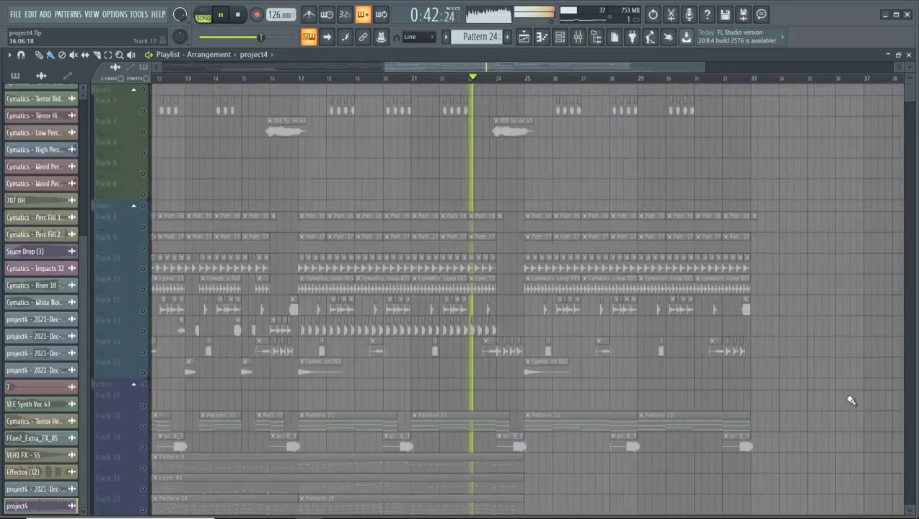
scroll(803, 387, down, 4)
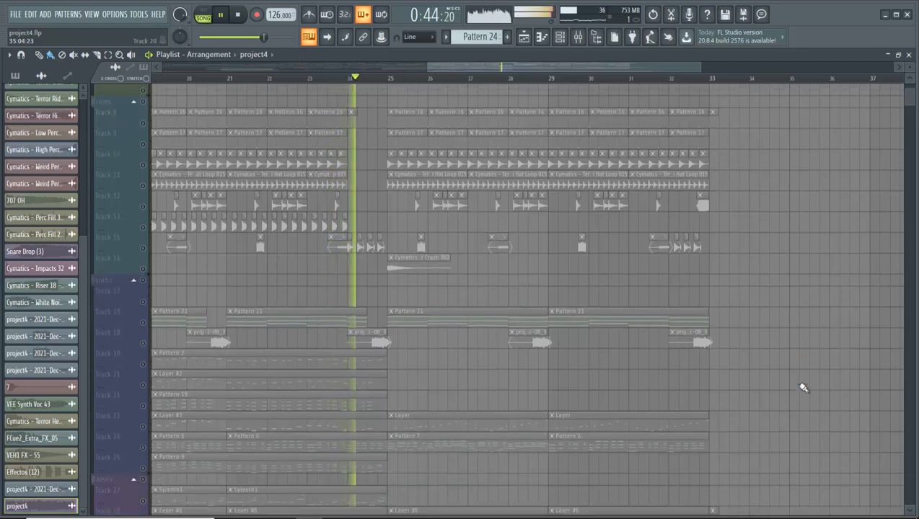
Enlarge the playlist track height and collapse the automation group and the effects group above it.
scroll(803, 387, down, 6)
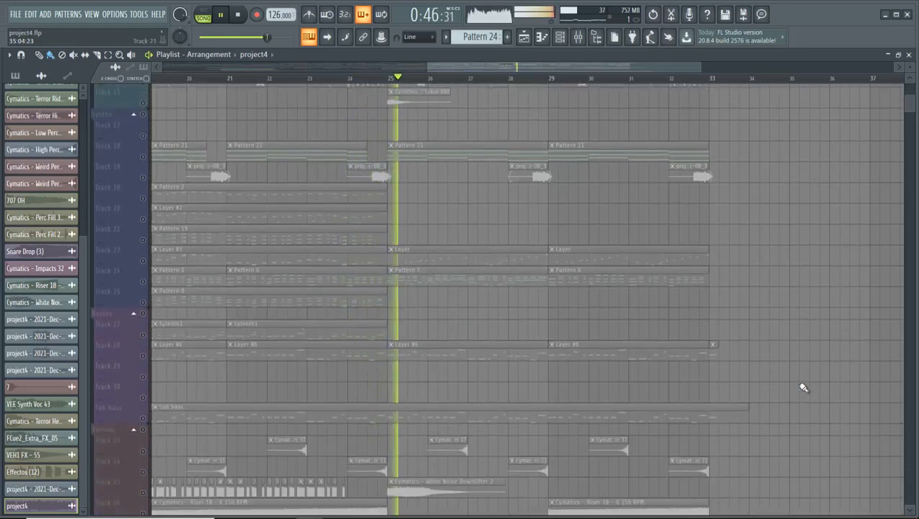
scroll(803, 388, down, 7)
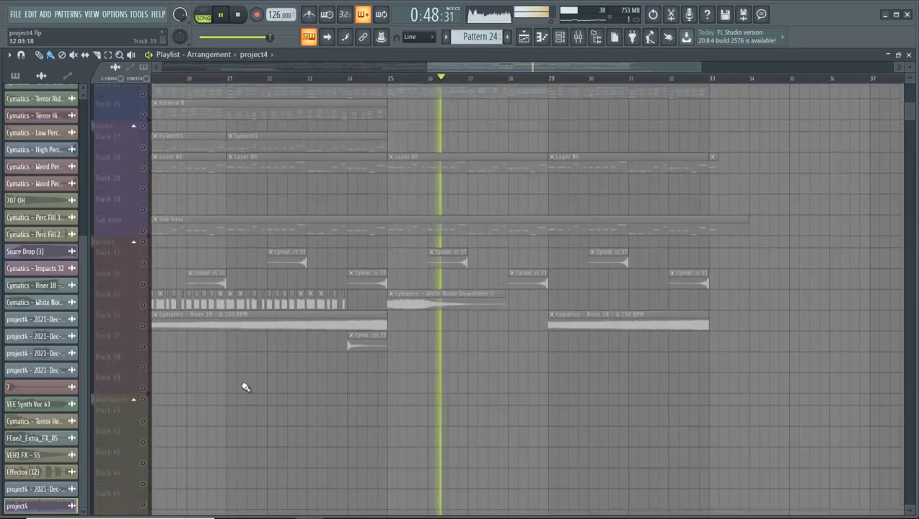
alt+scroll(141, 405, up, 3)
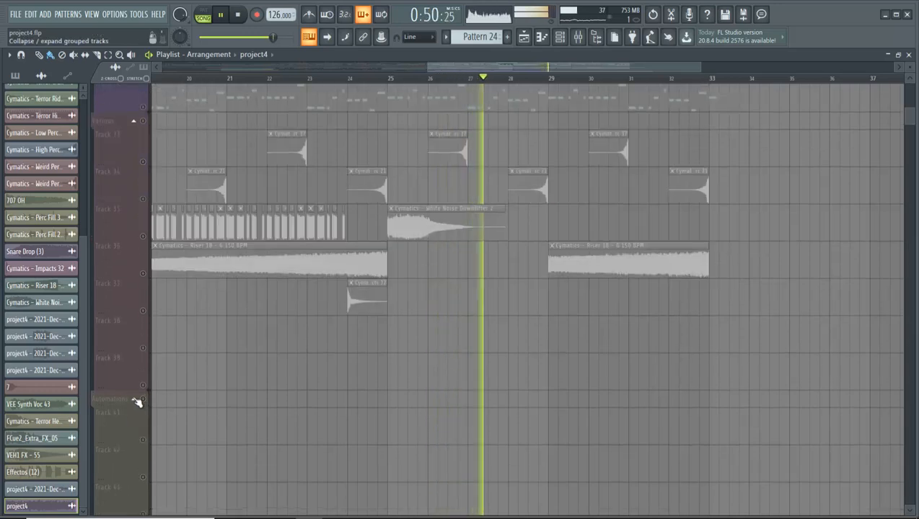
click(136, 401)
click(133, 122)
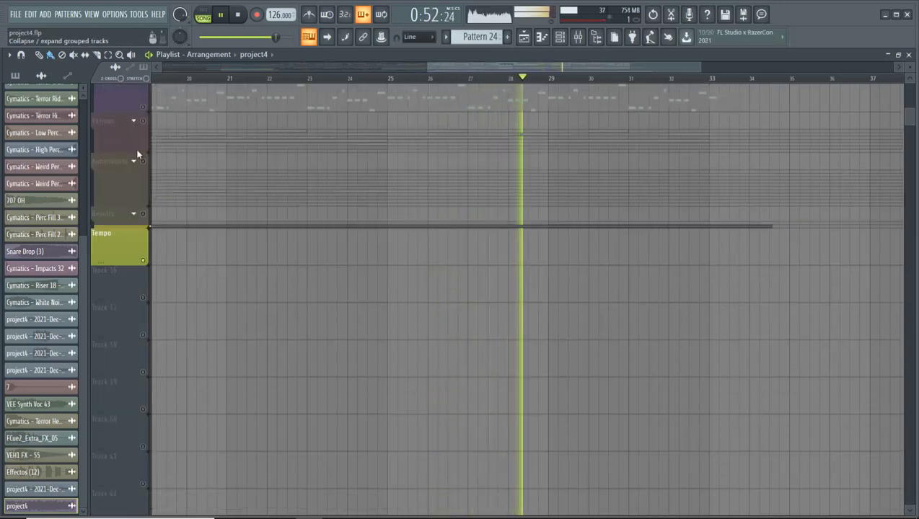
Collapse the remaining Basses, Synths, Drums and Vocals groups and show the whole arrangement from bar 1.
scroll(136, 148, up, 5)
scroll(135, 156, up, 4)
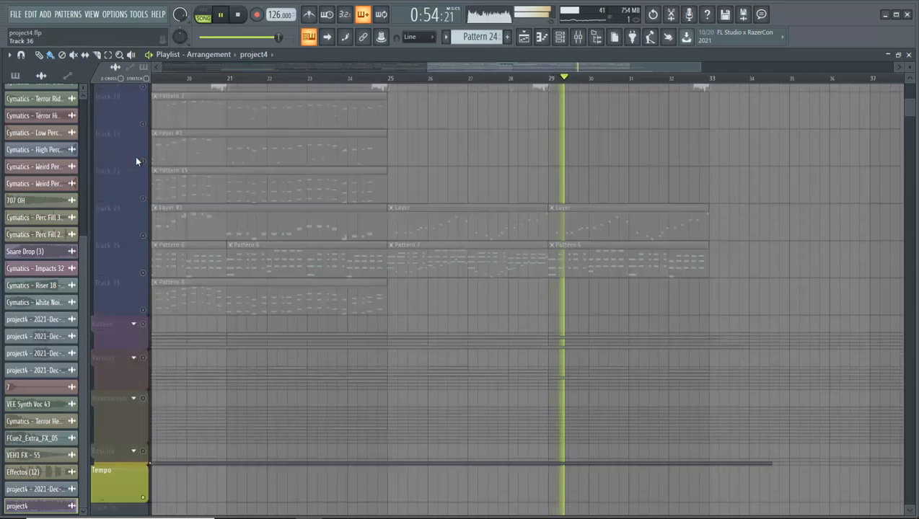
scroll(134, 112, up, 6)
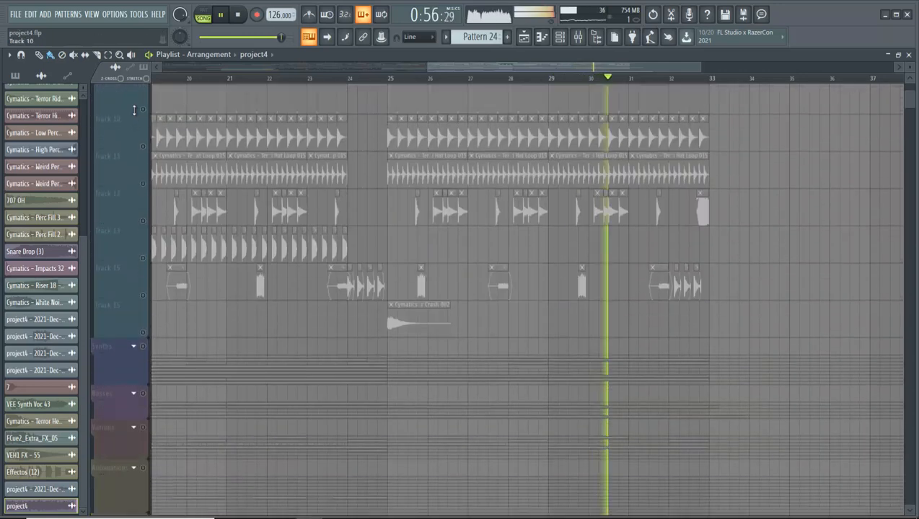
click(134, 105)
scroll(135, 114, up, 5)
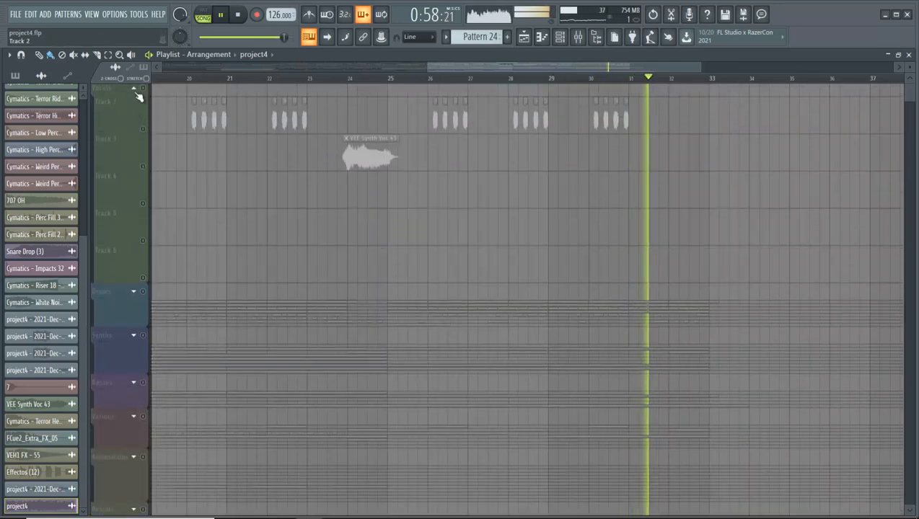
click(134, 88)
scroll(467, 342, down, 3)
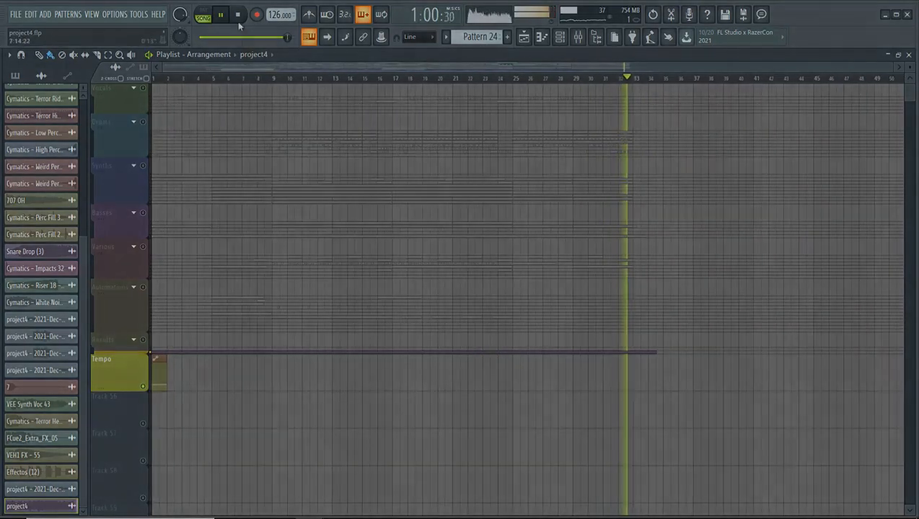